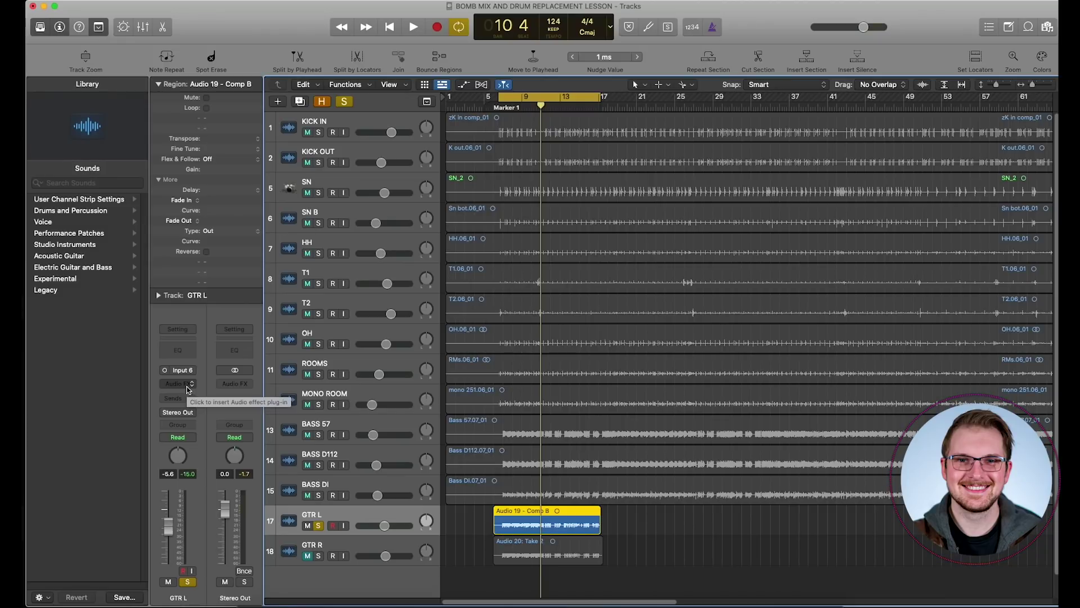
Step: Insert the Amp Designer plug-in on the GTR L track and reposition its reopened window over the tracks area
left_click(188, 384)
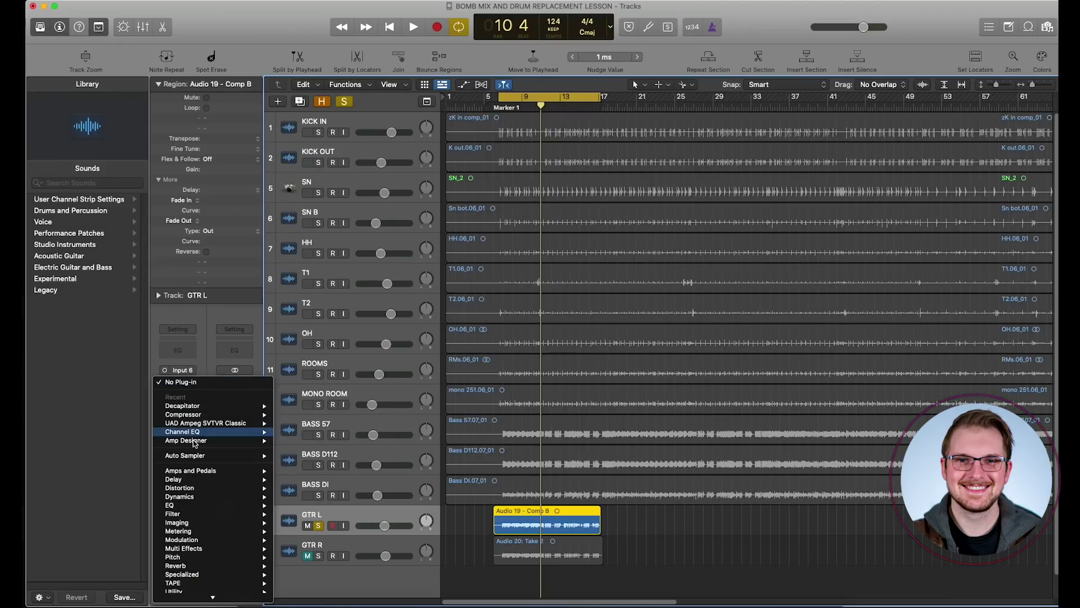
mouse_move(201, 472)
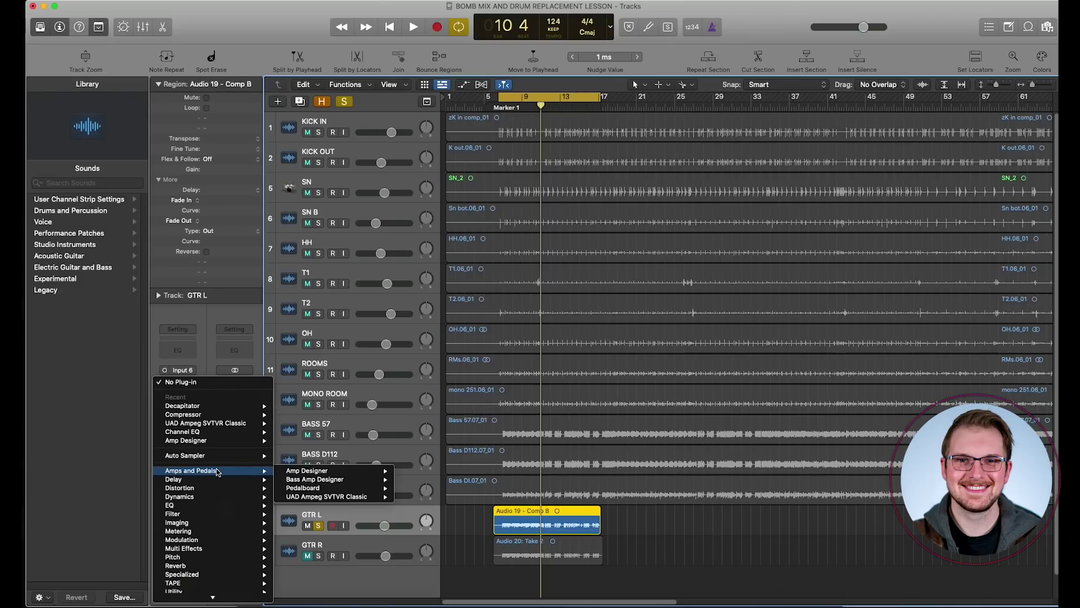
left_click(300, 472)
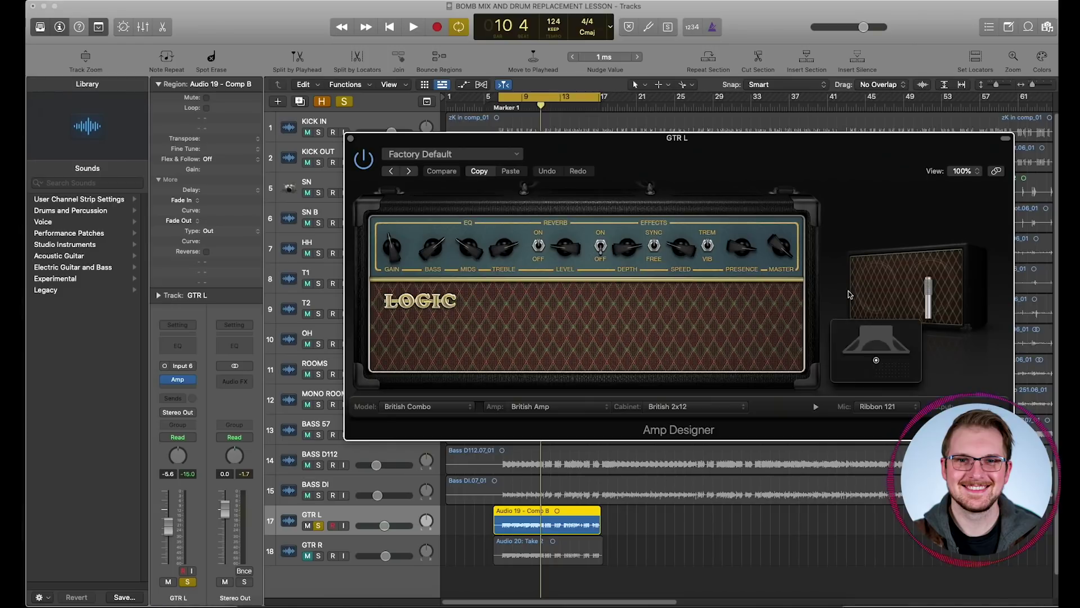
left_click(177, 382)
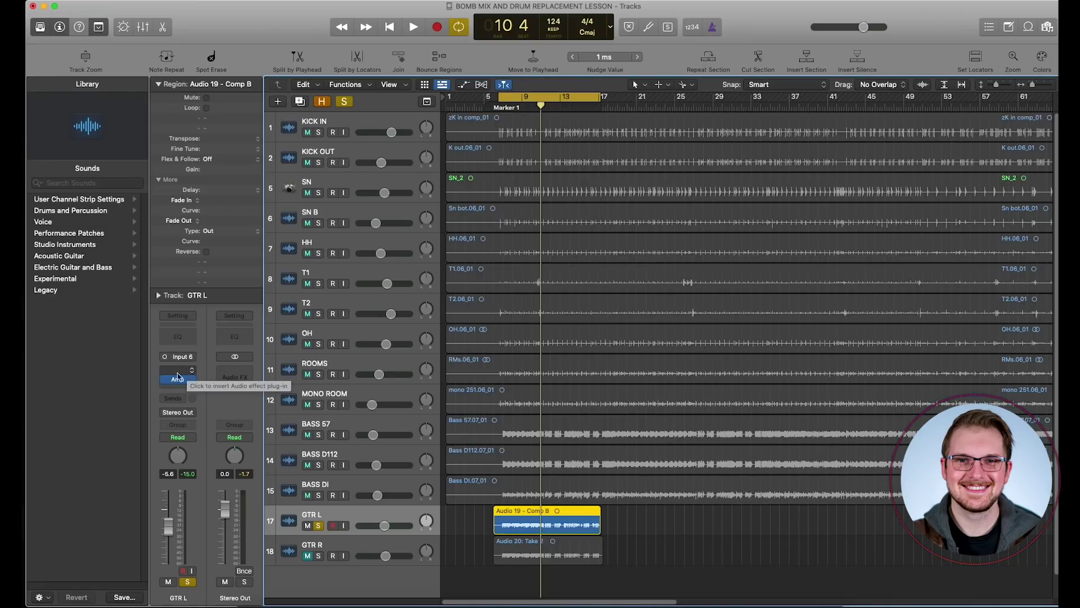
left_click(178, 378)
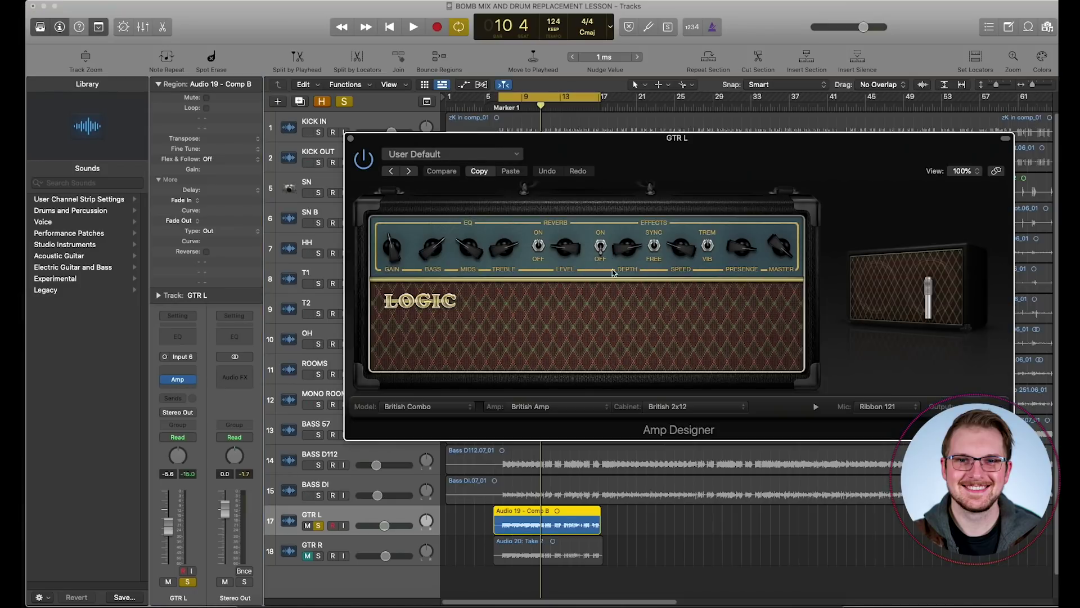
left_click_drag(685, 159, 650, 177)
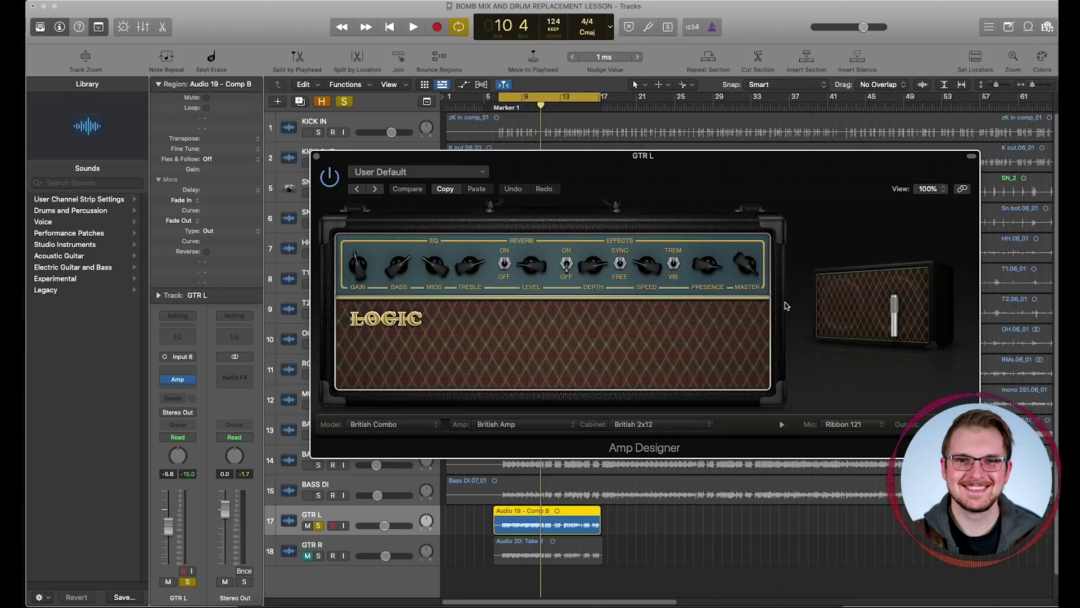
mouse_move(856, 302)
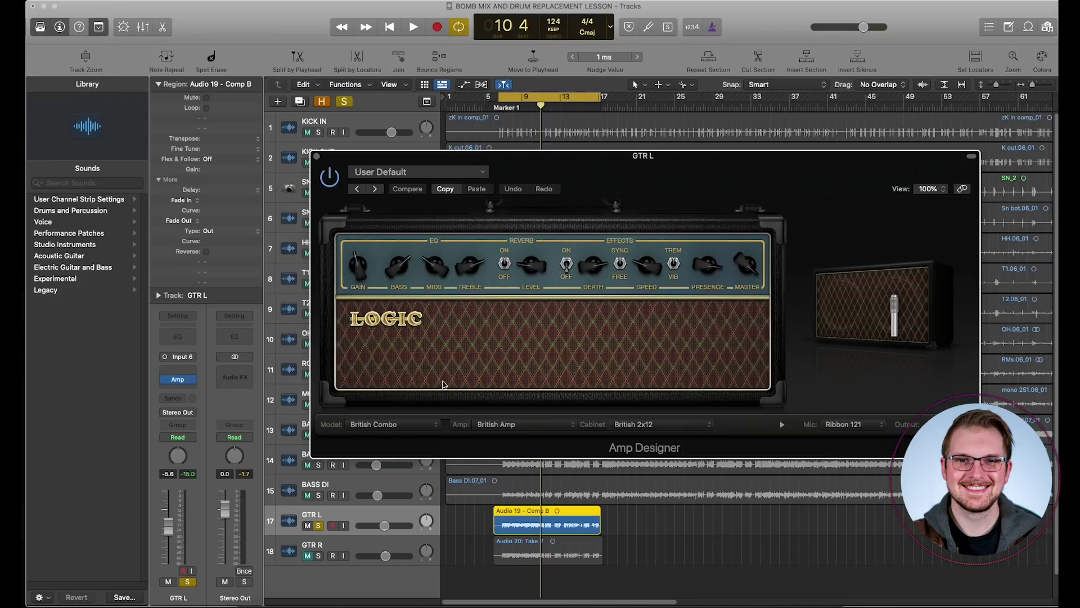
Step: Set the amp model to Large Blackface Combo and look through the available amps
left_click(373, 424)
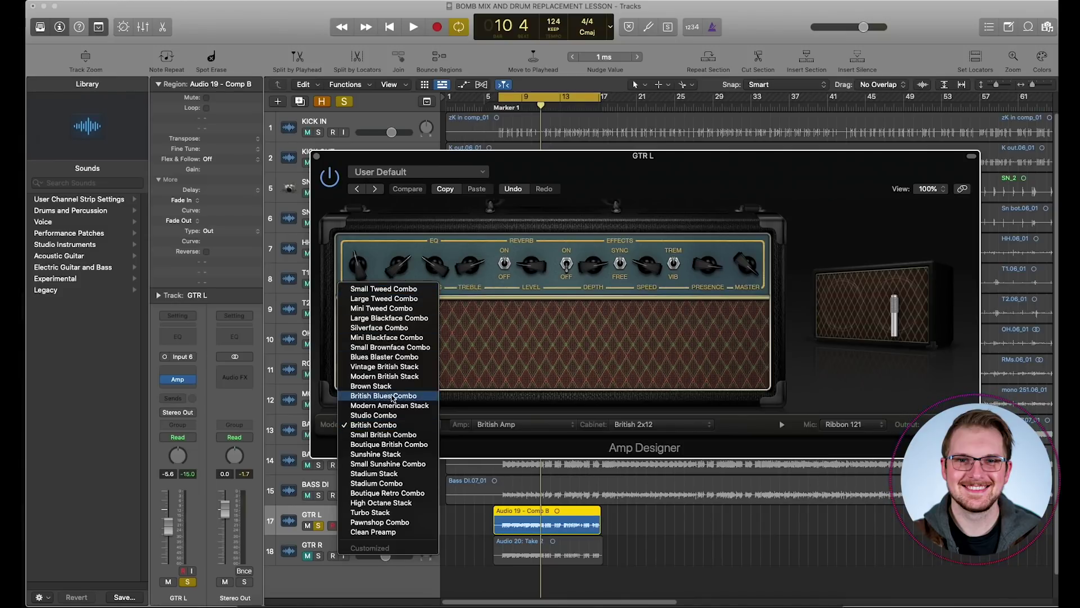
left_click(381, 319)
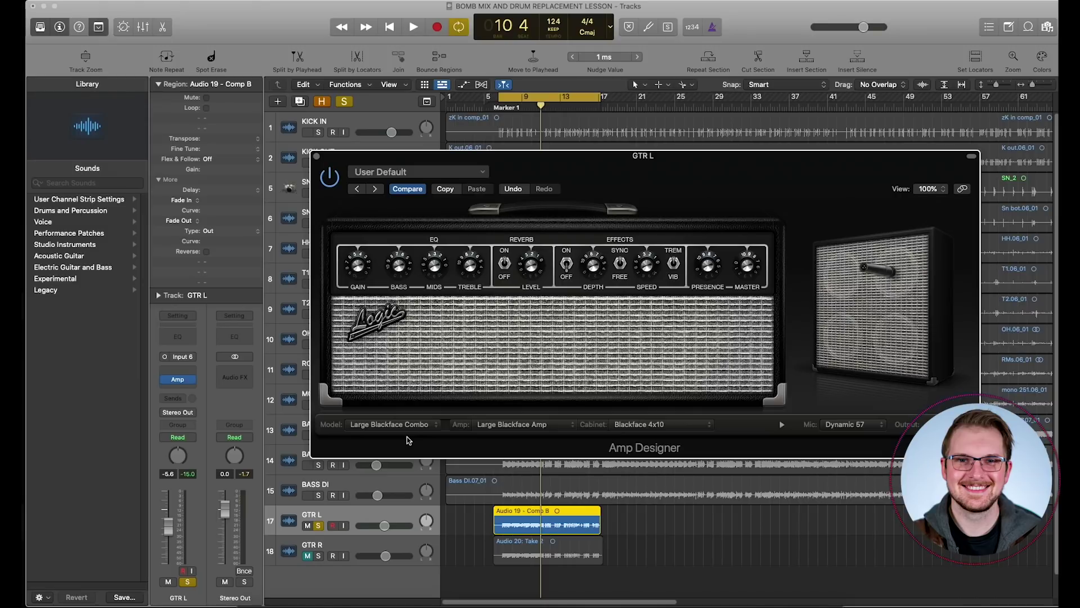
left_click(496, 429)
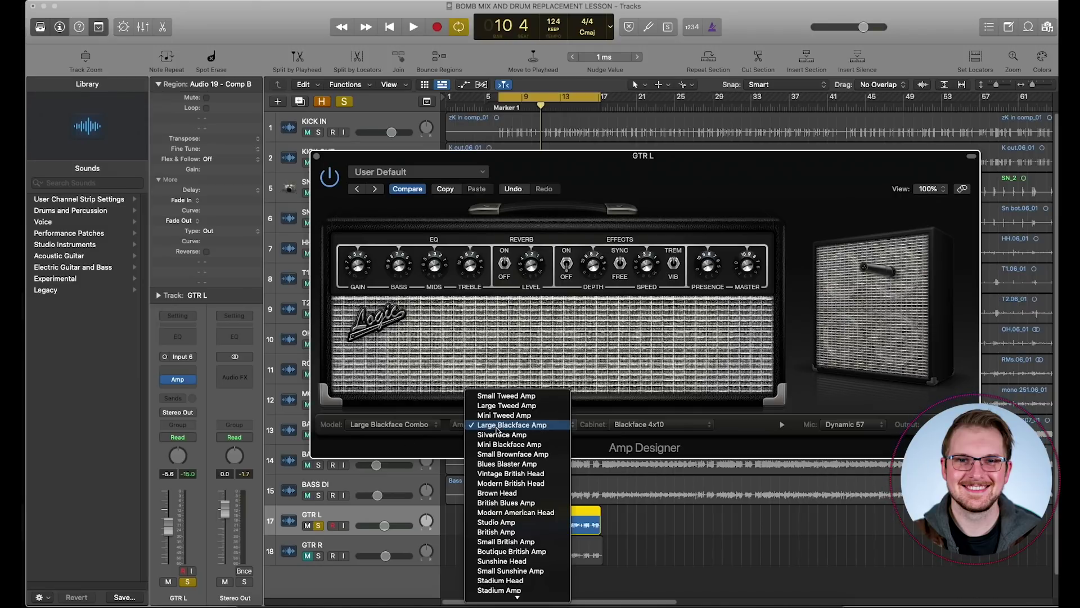
left_click(383, 291)
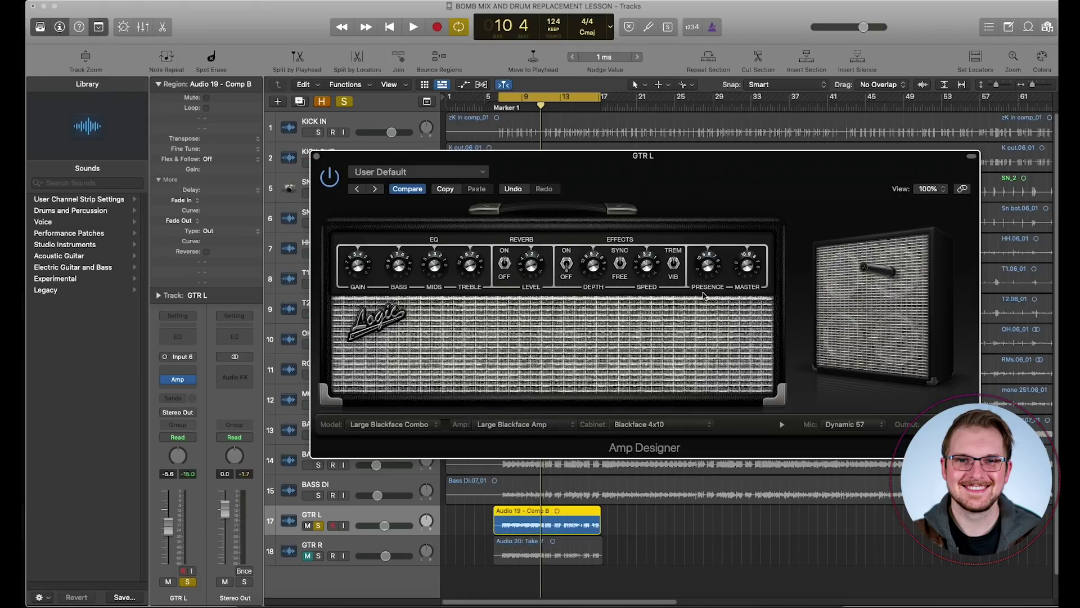
Step: Build a custom rig from the Modern British Head amp and the Brownface 1x15 cabinet
left_click(553, 424)
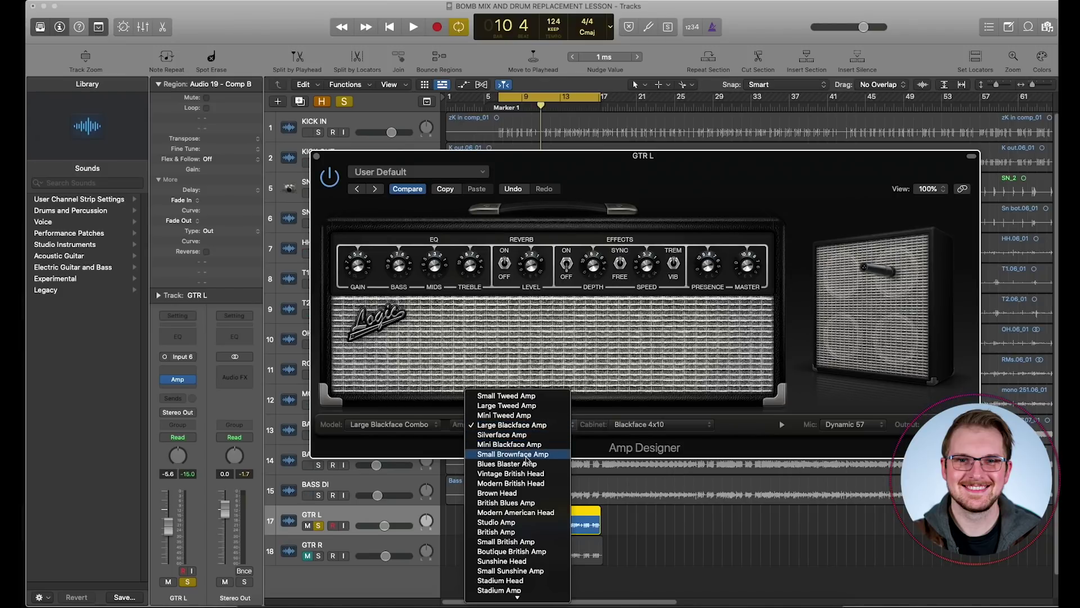
left_click(523, 482)
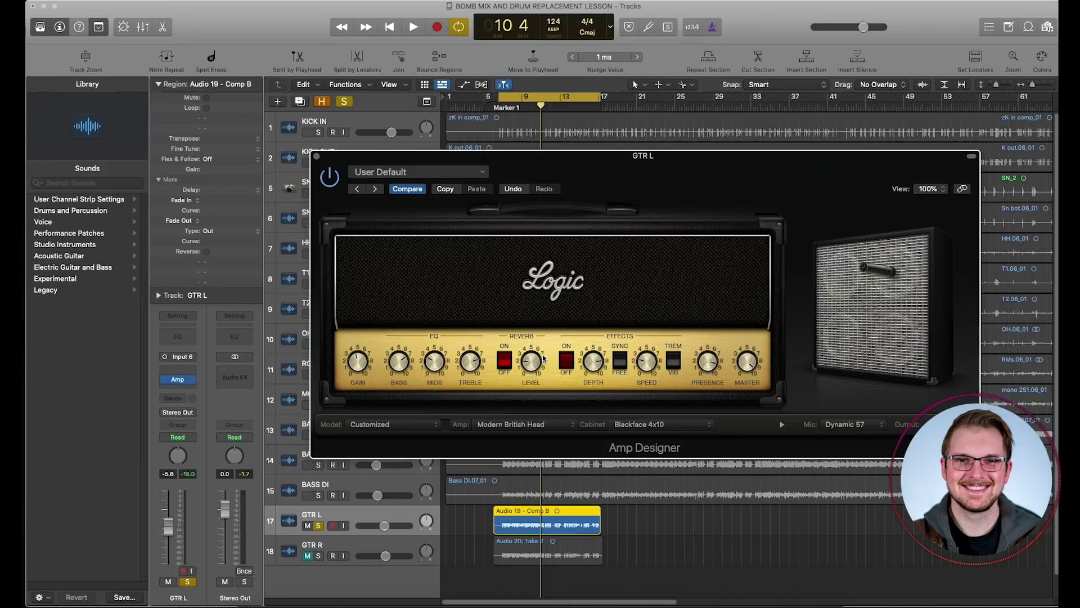
left_click(681, 422)
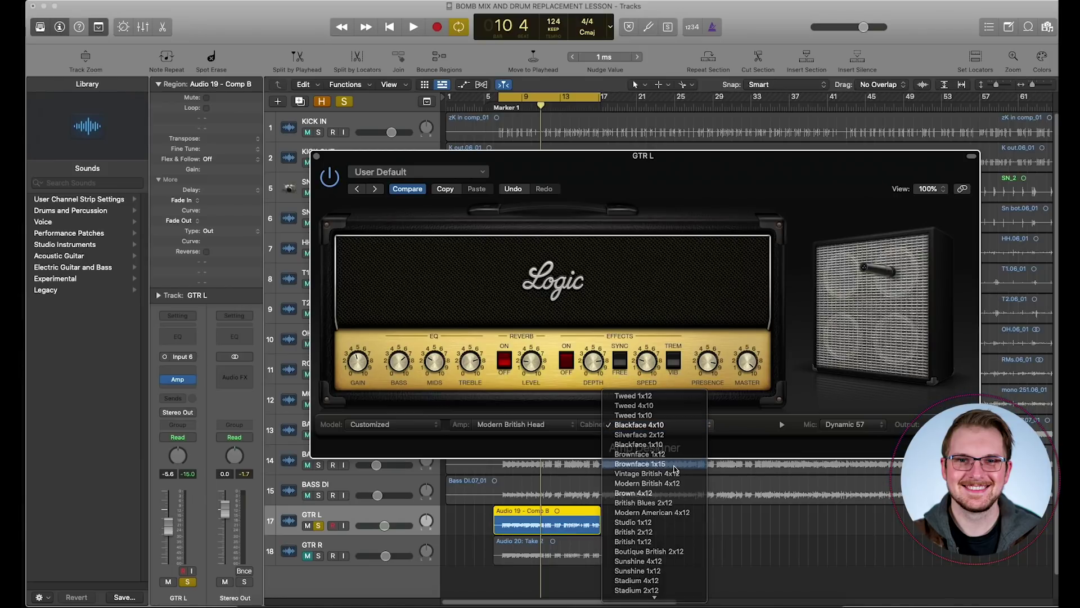
left_click(675, 465)
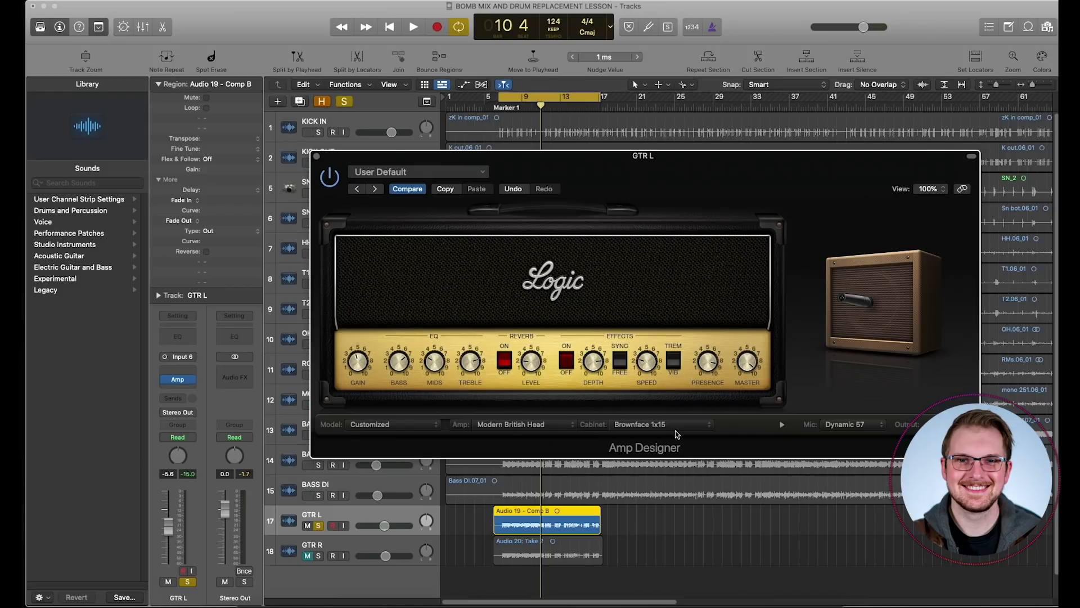
Step: Review the amp choices, keeping Modern British Head, and set the cabinet to Modern British 4x12
mouse_move(902, 277)
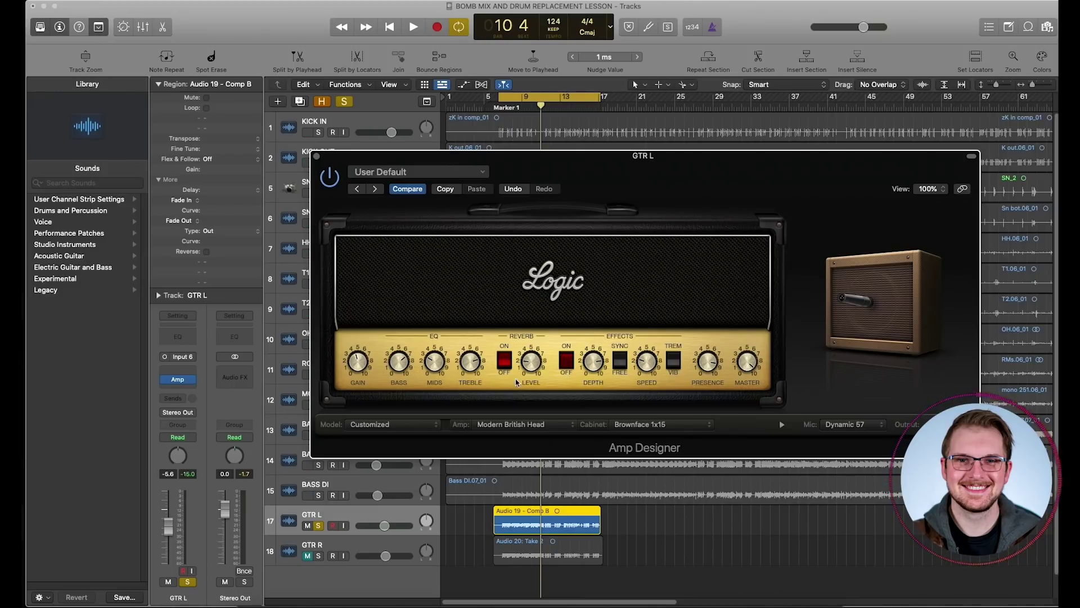
left_click(515, 424)
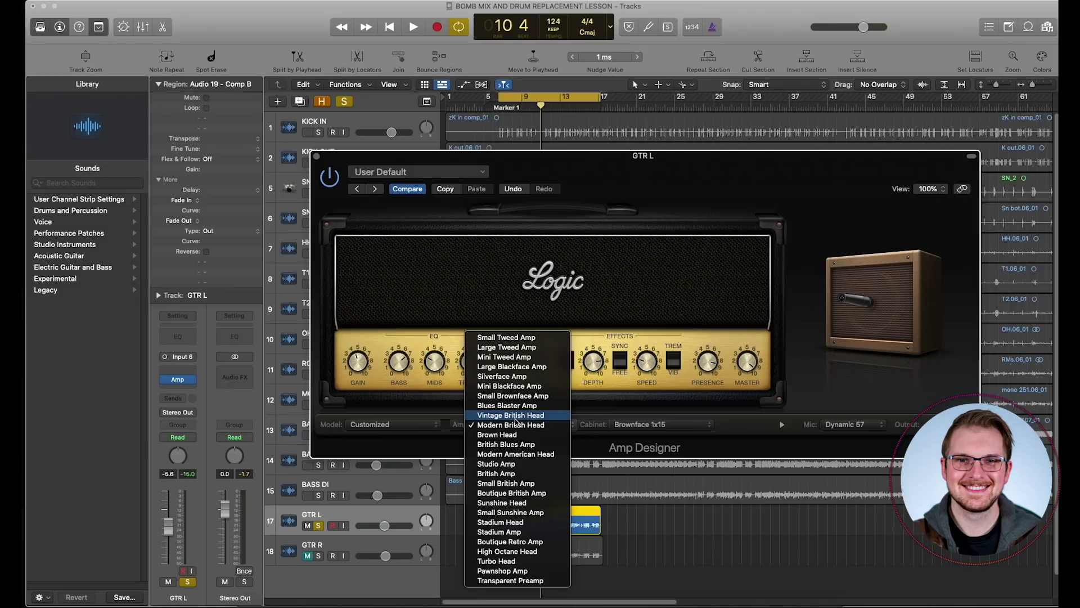
left_click(515, 424)
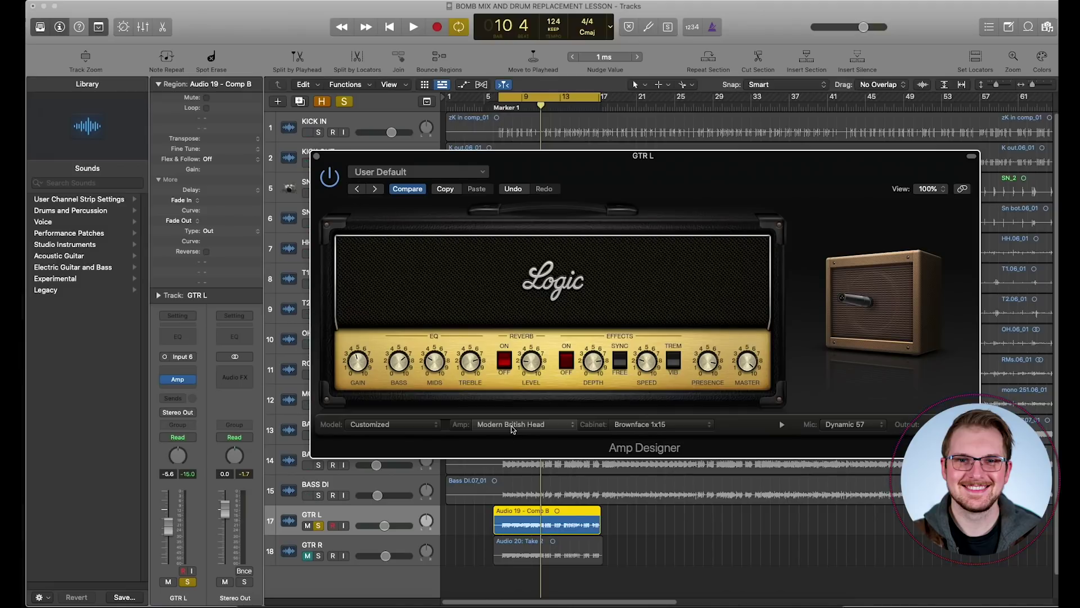
left_click(513, 429)
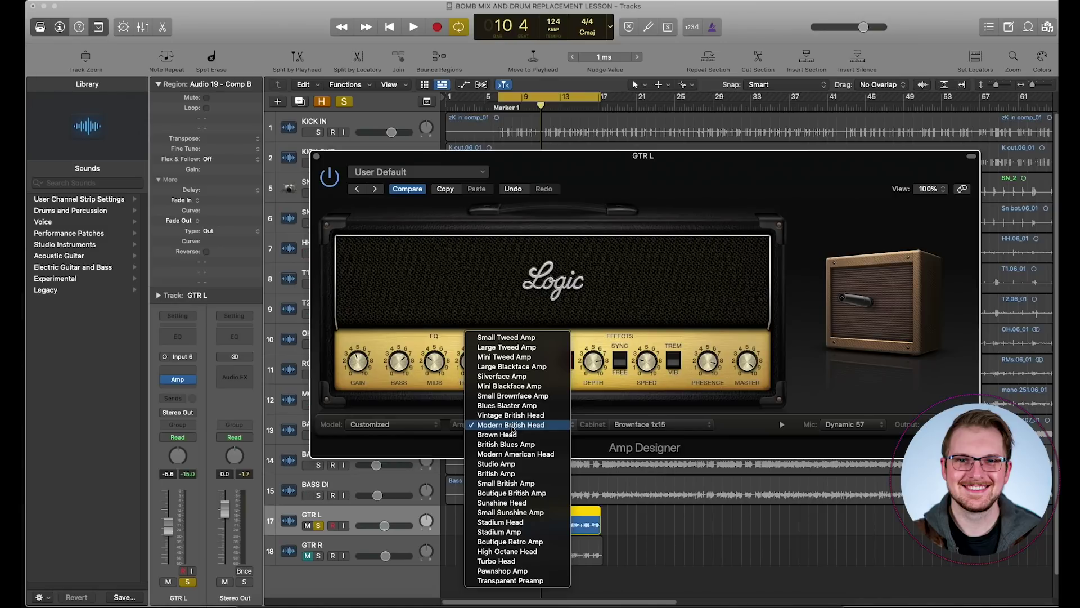
left_click(513, 428)
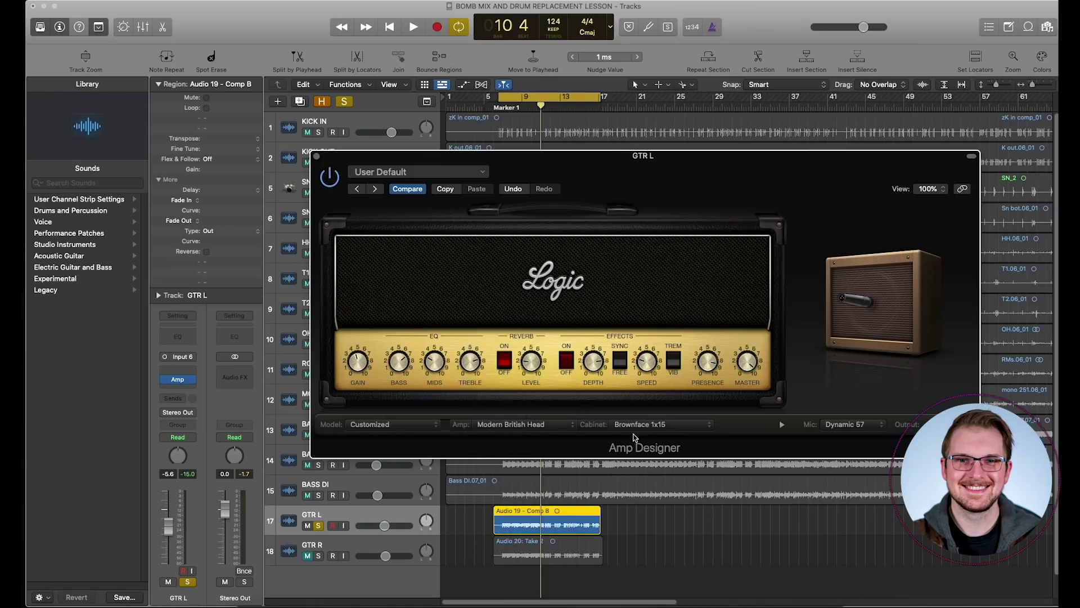
left_click(634, 429)
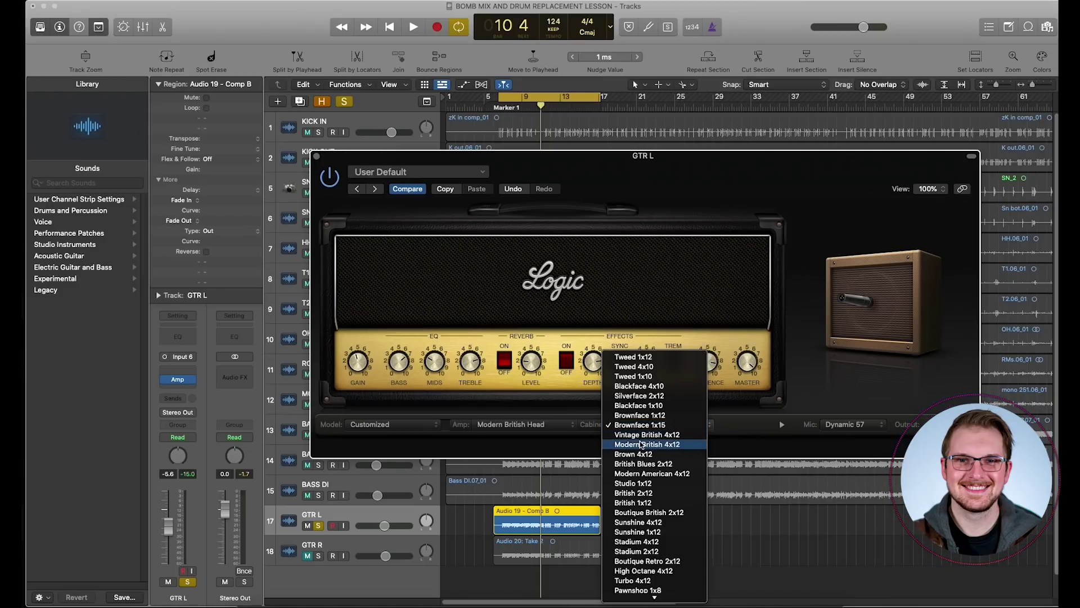
left_click(642, 444)
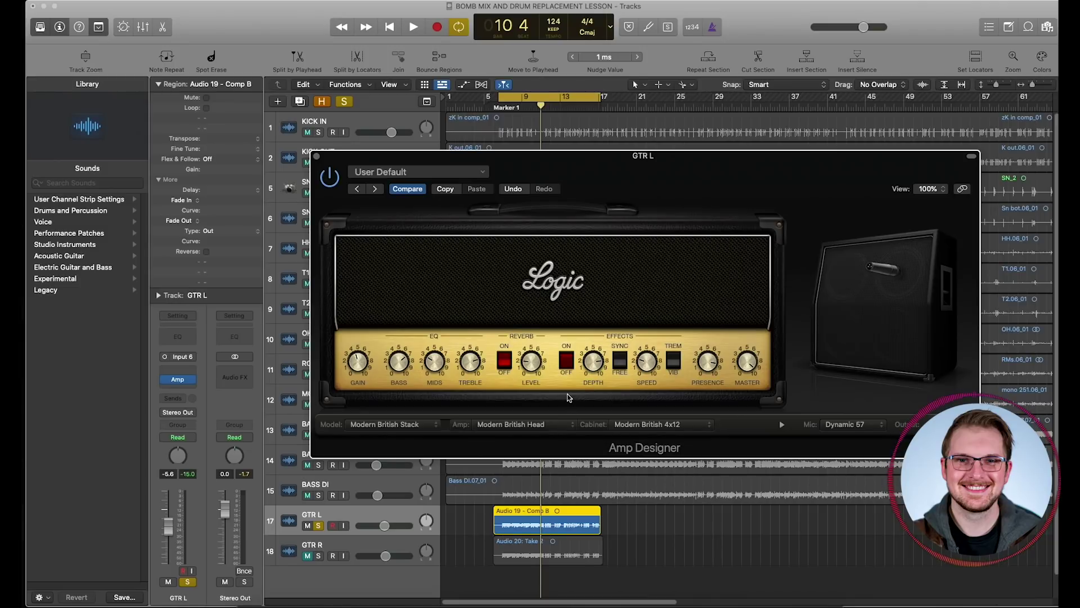
Step: Play back the GTR L guitar through the amp and switch the amp's reverb off
key("space")
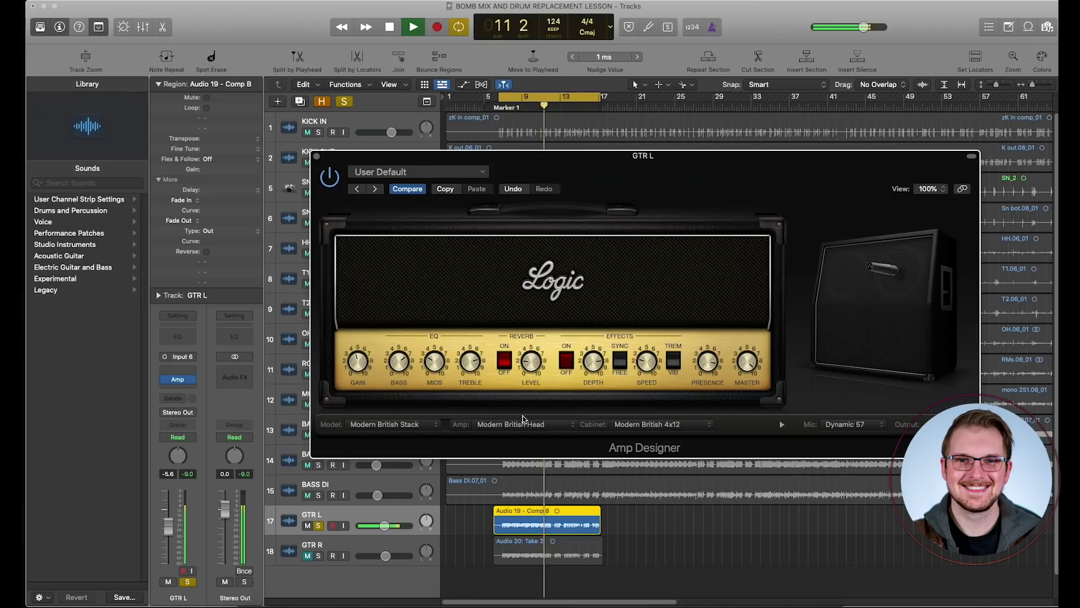
key("space")
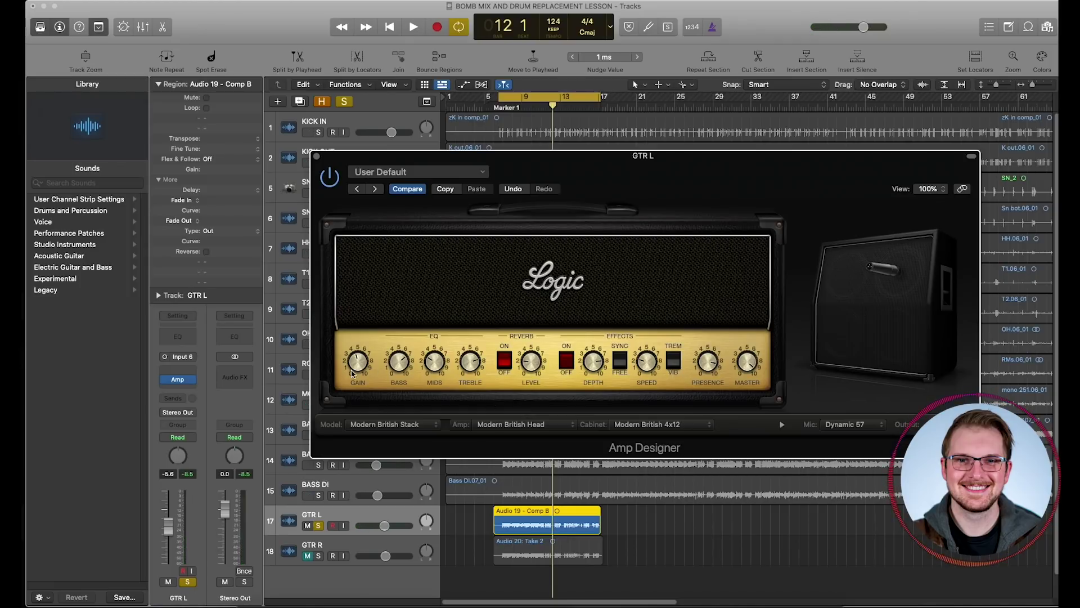
key("space")
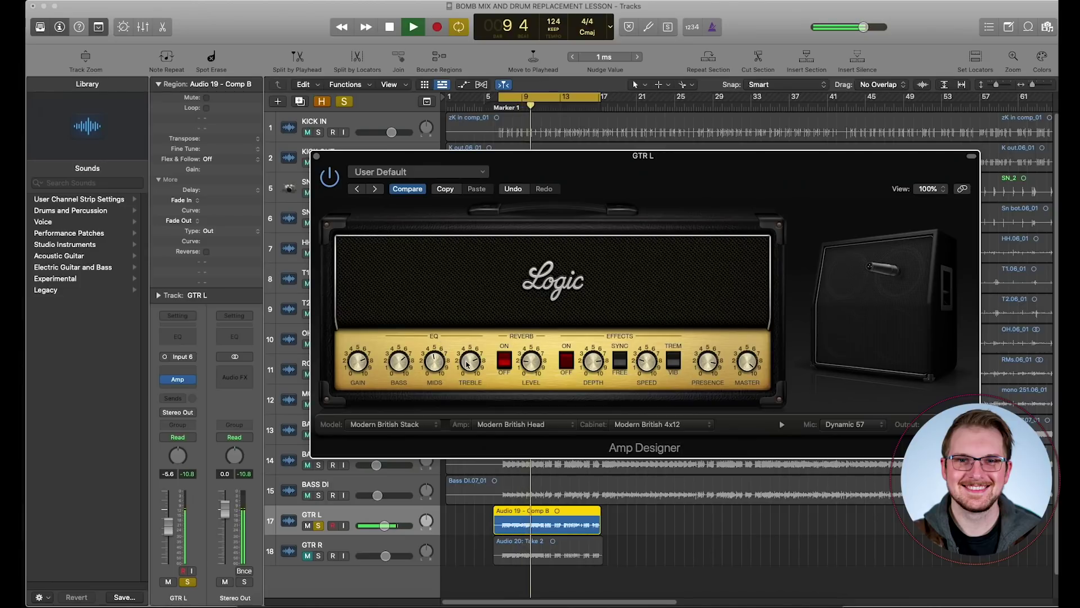
left_click(504, 365)
key("space")
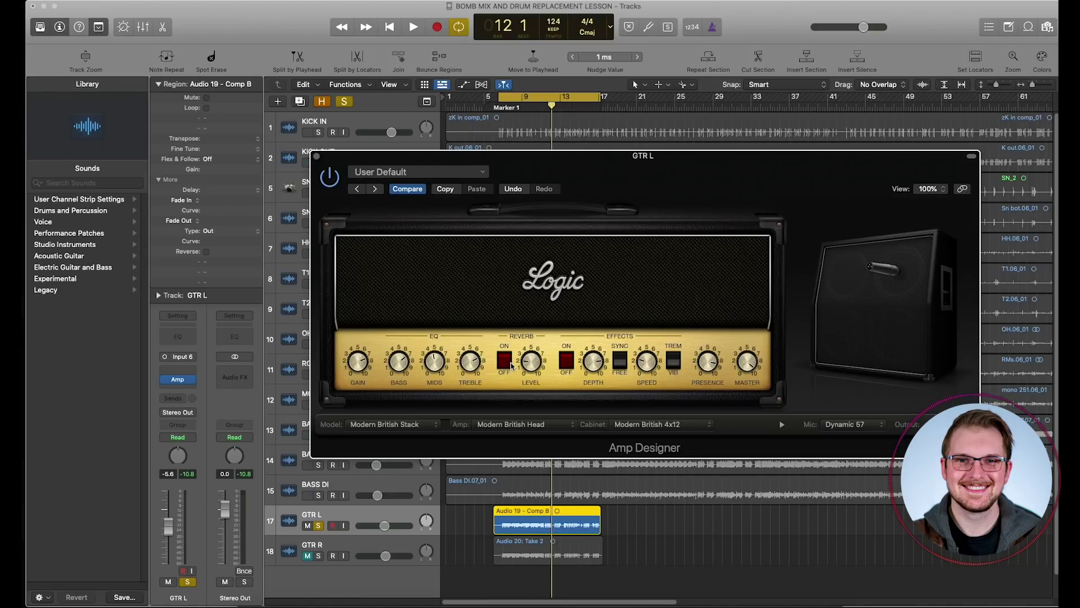
key("space")
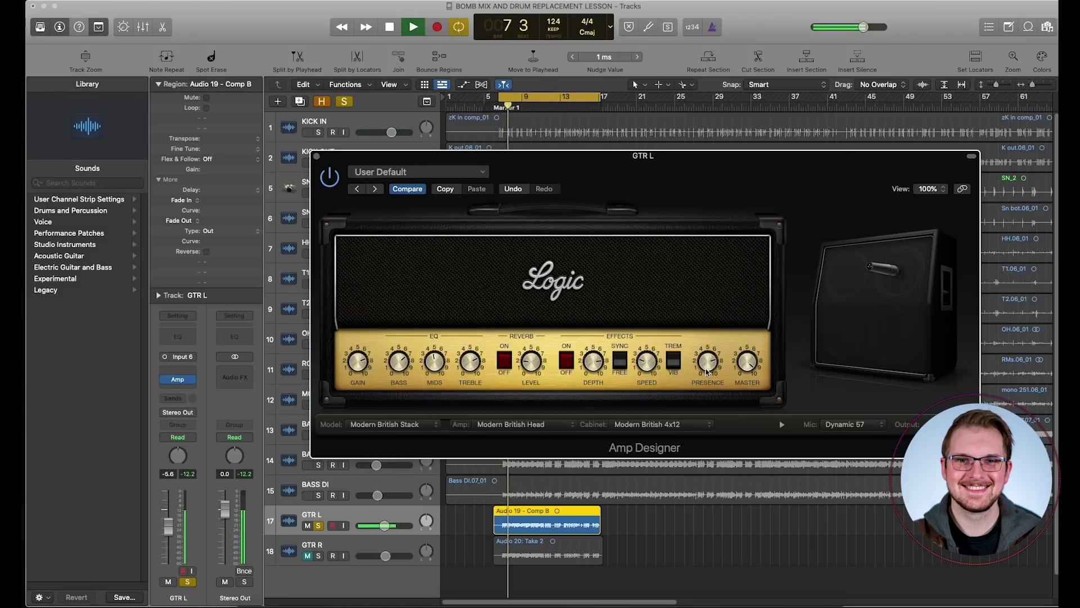
Step: Switch the cabinet mic through Condenser 87, Condenser 414, Dynamic 20 and Dynamic 57 to Dynamic 421
mouse_move(865, 321)
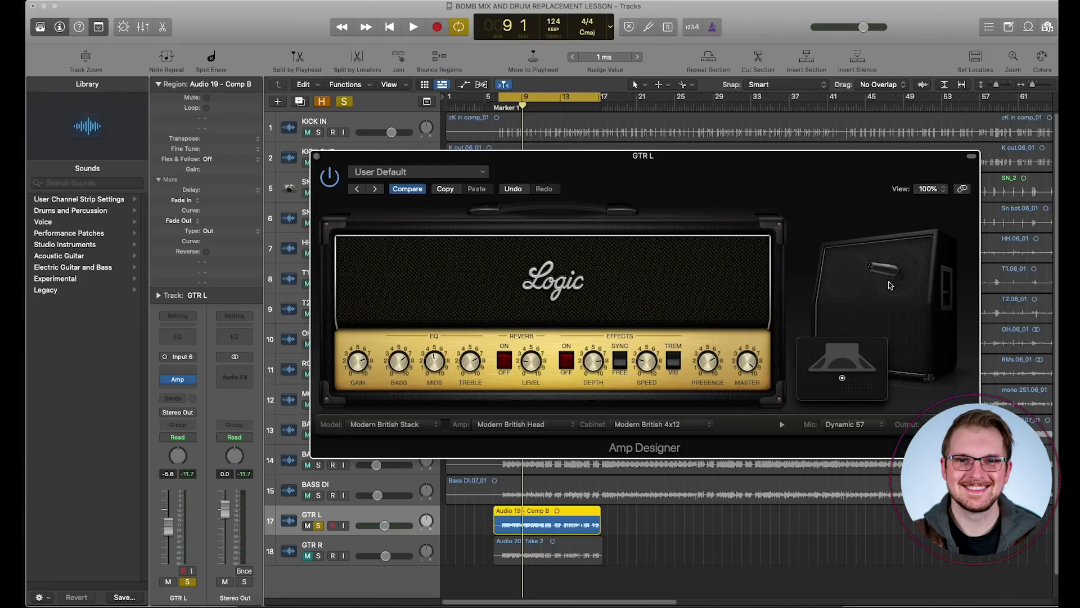
left_click(836, 427)
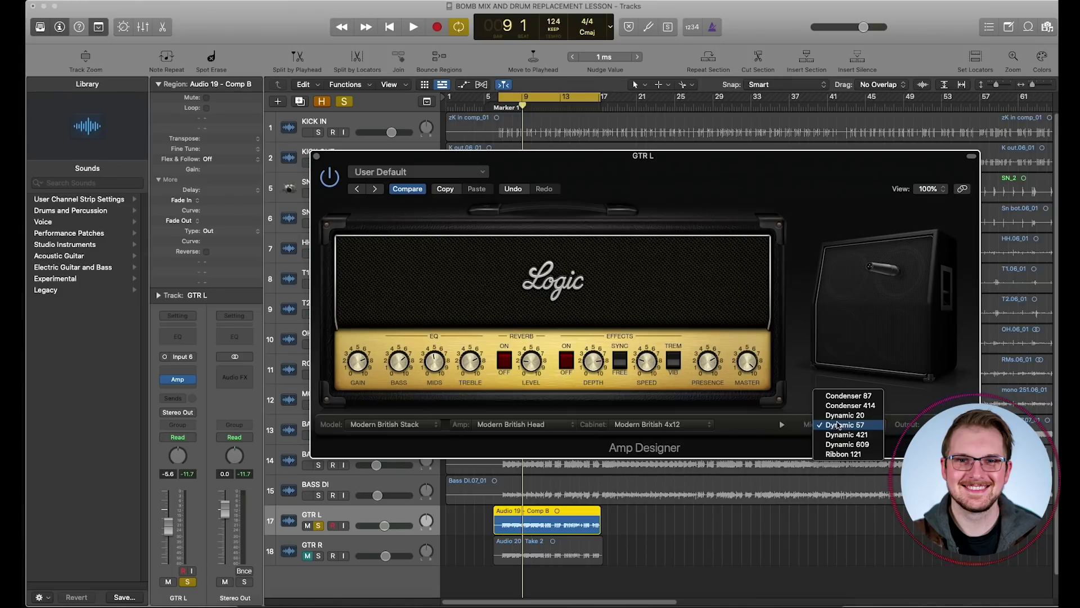
left_click(860, 396)
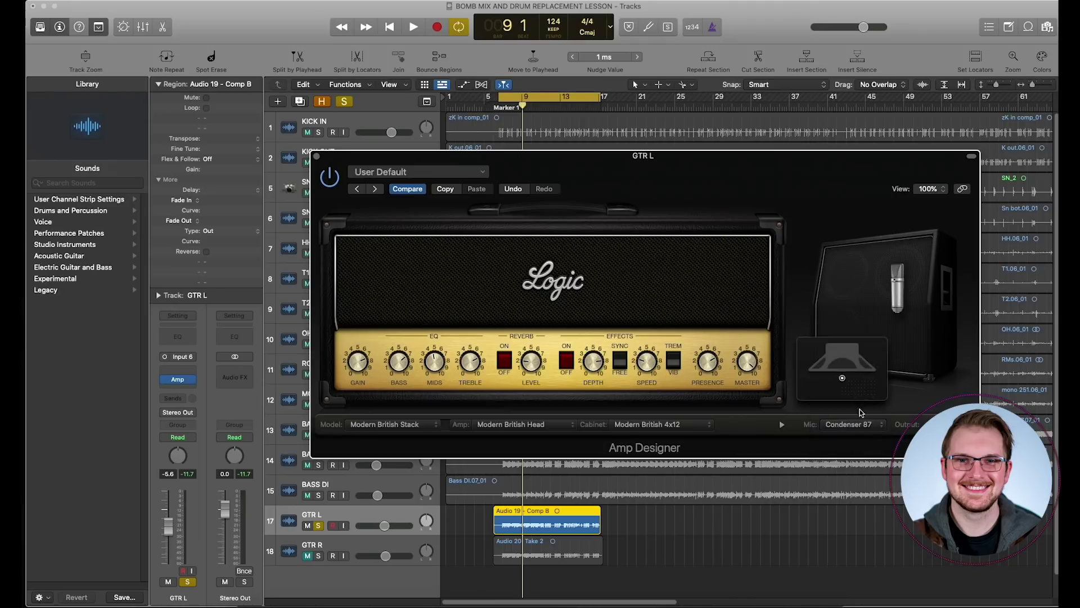
left_click(859, 426)
left_click(857, 434)
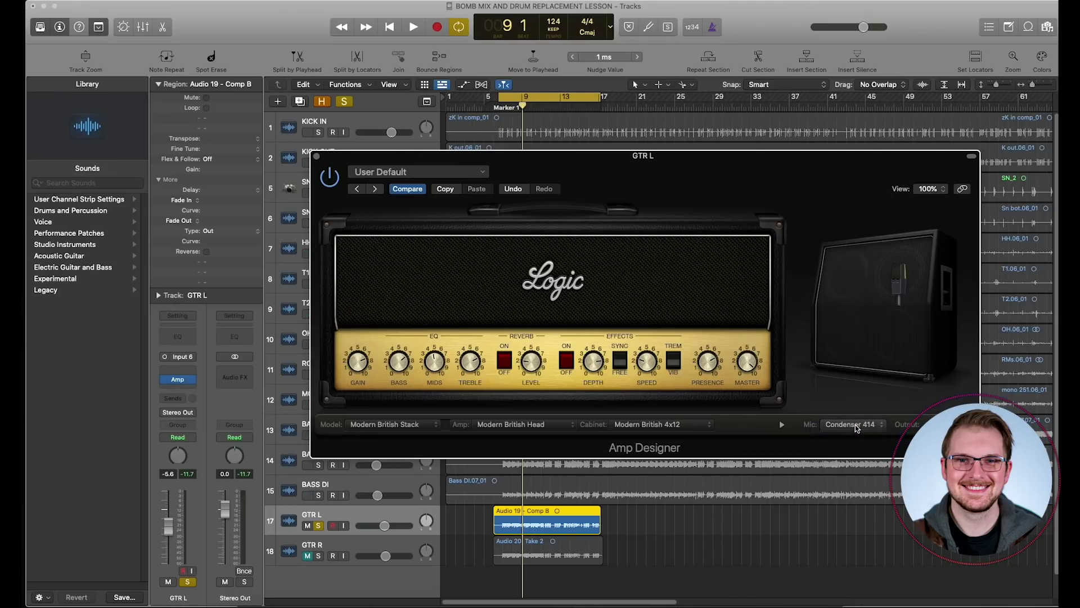
left_click(856, 428)
left_click(864, 435)
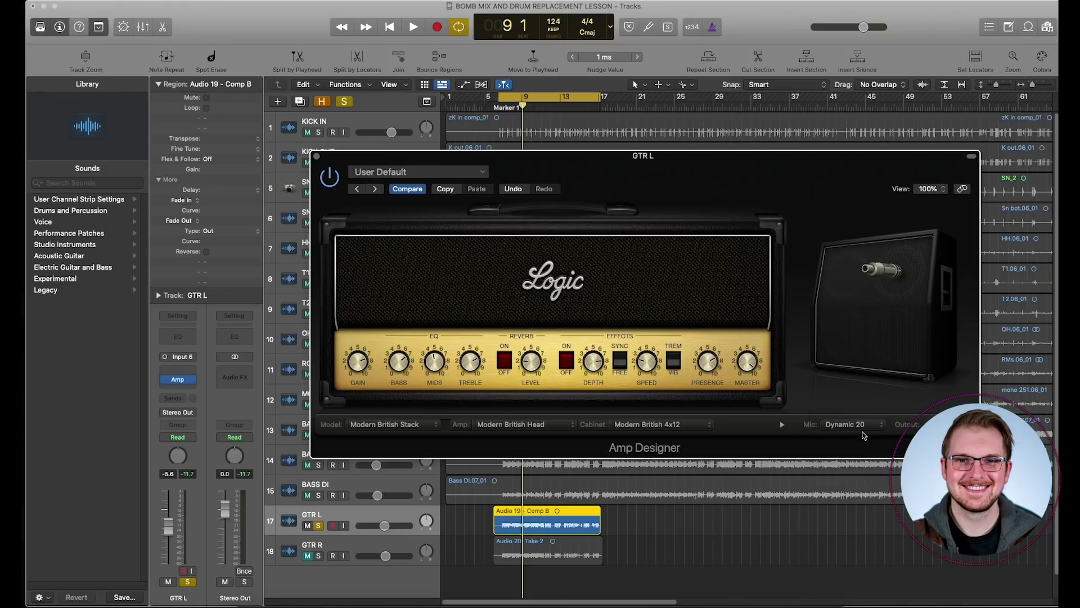
left_click(857, 429)
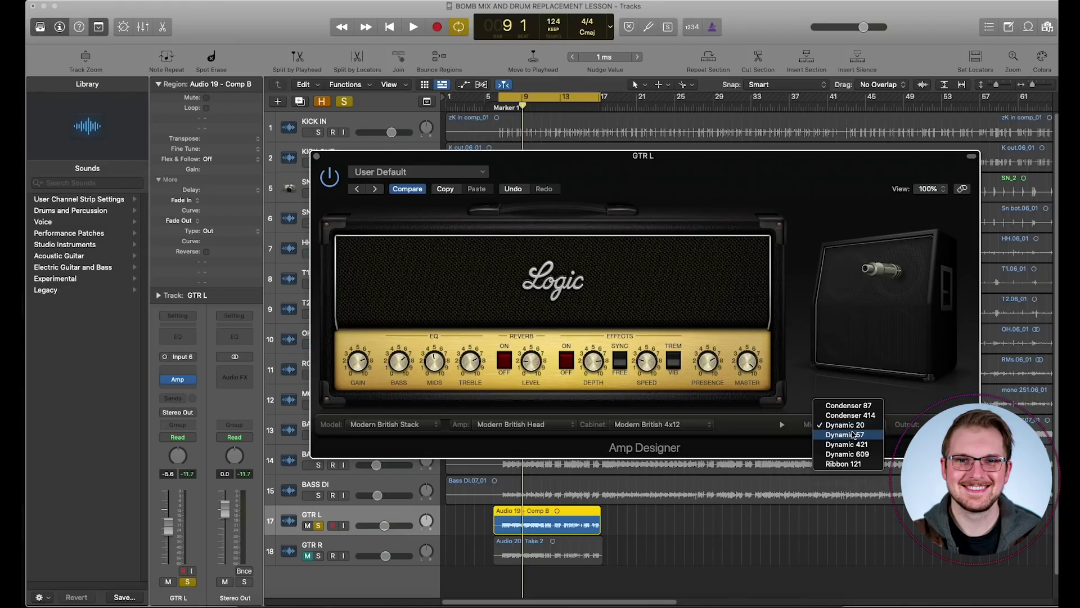
left_click(854, 435)
left_click(854, 431)
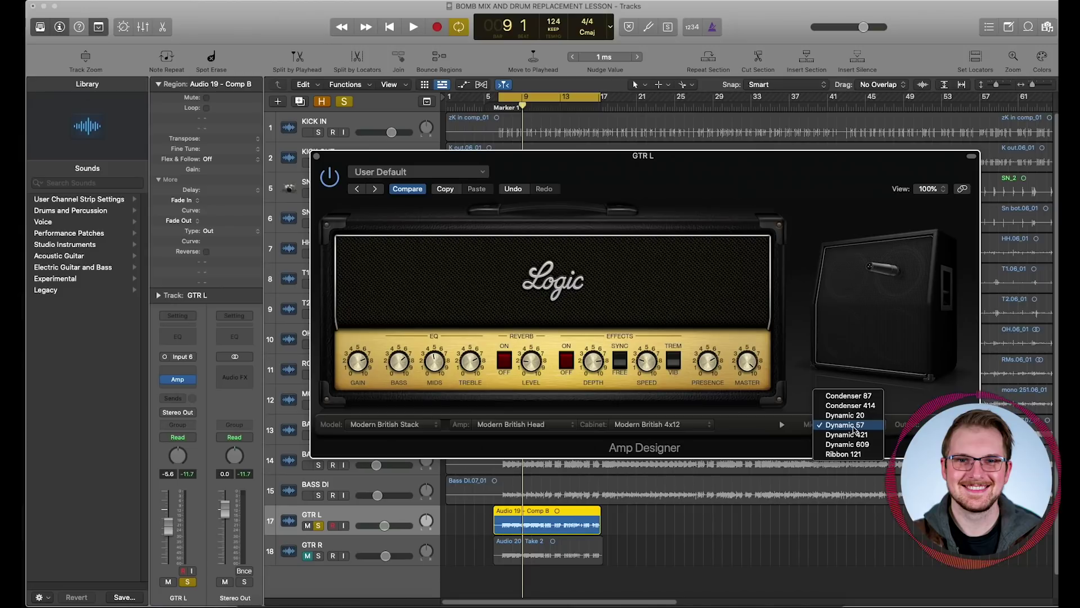
left_click(856, 434)
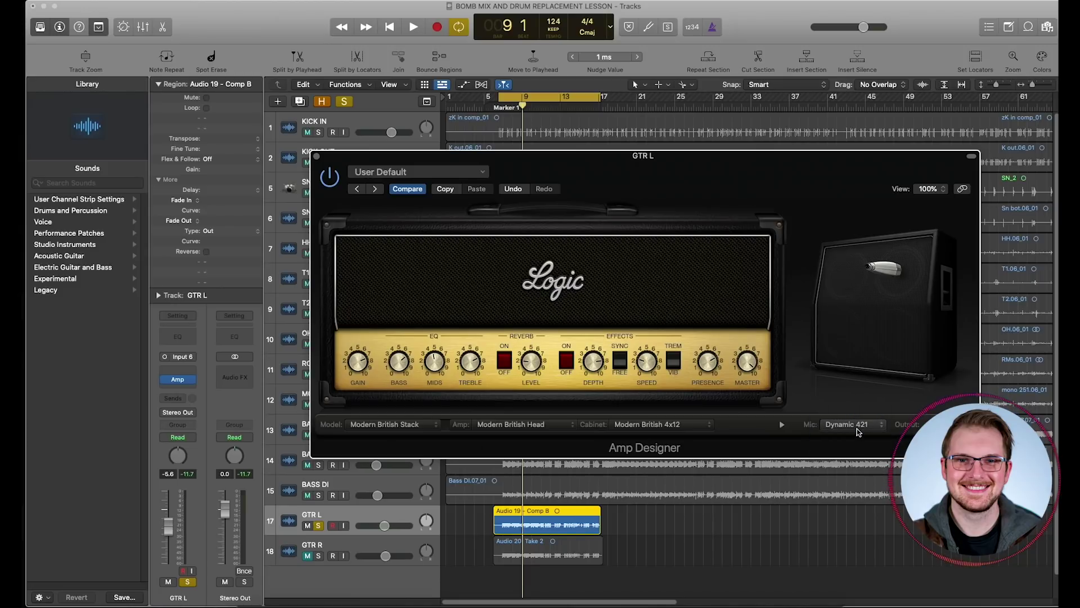
Step: Switch the cabinet mic to Dynamic 609 and on to Ribbon 121
left_click(864, 430)
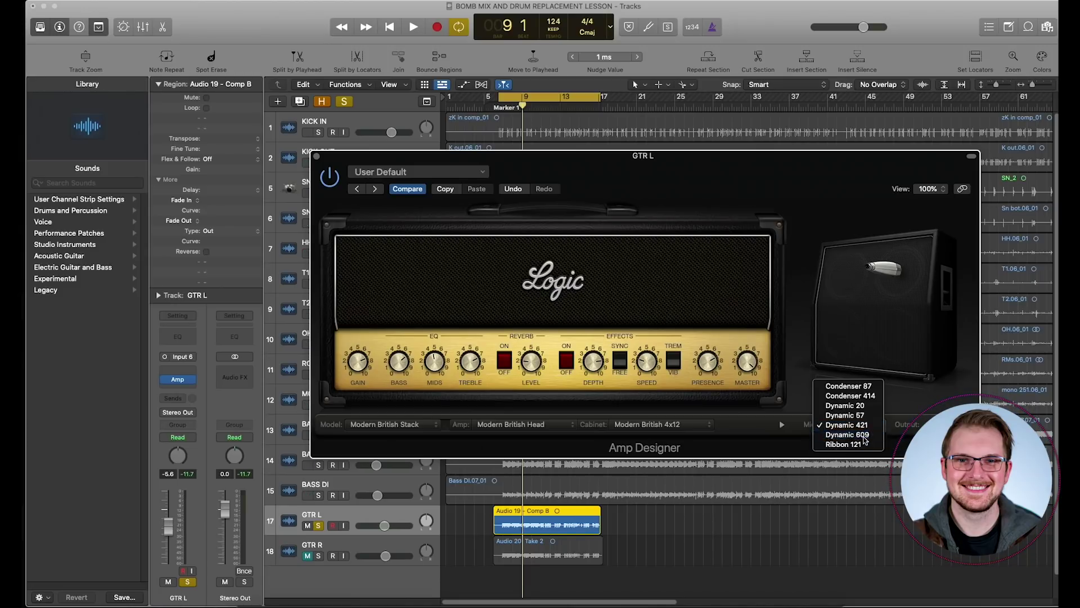
left_click(865, 441)
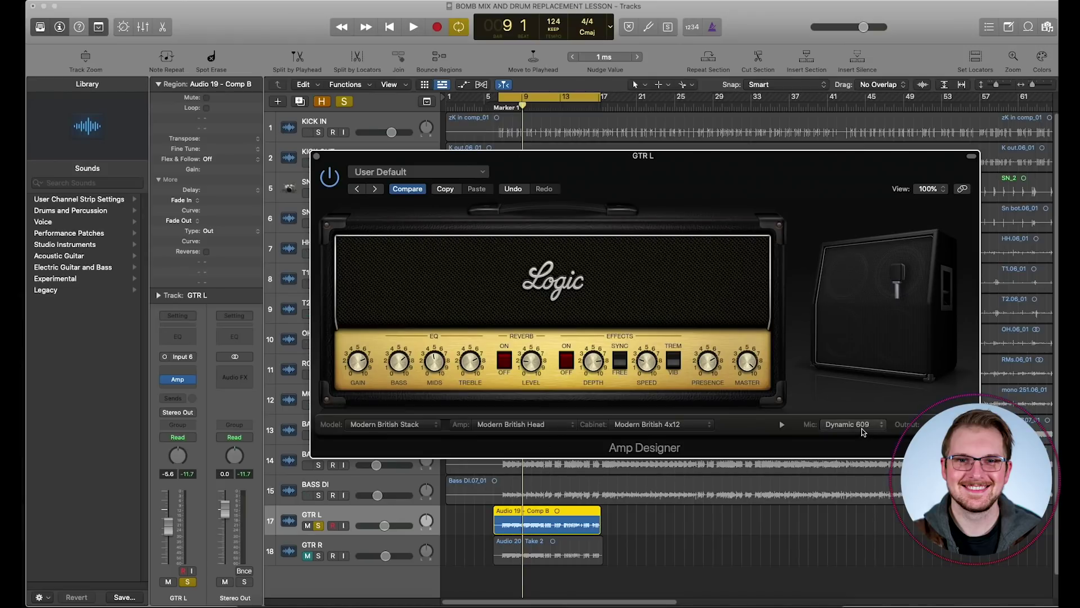
left_click(862, 429)
left_click(863, 435)
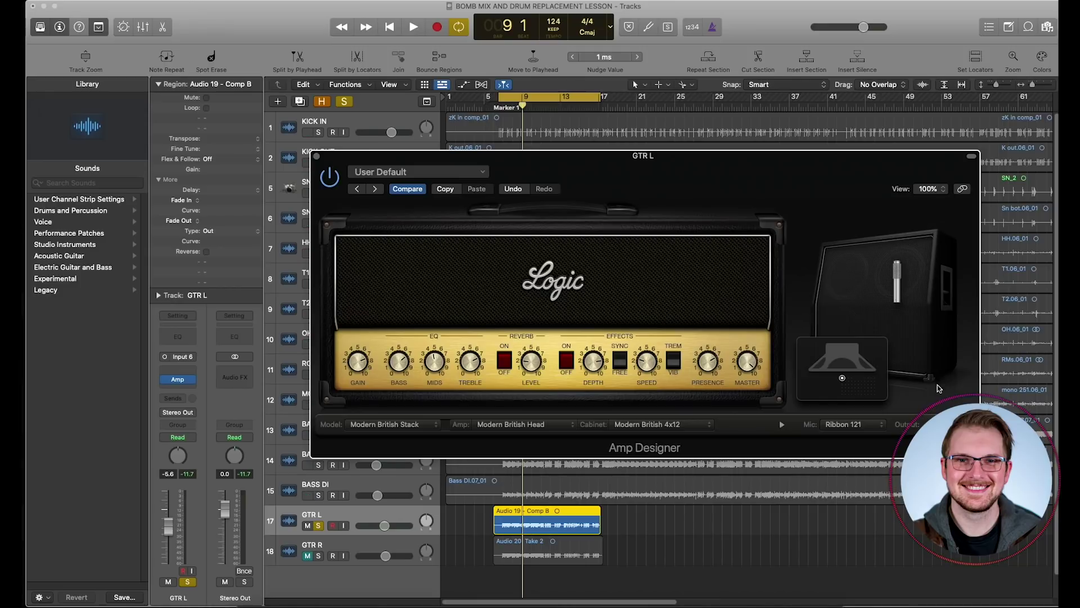
Step: Try the mic off to the side of the speaker and farther back, and return it to its centered position
mouse_move(883, 368)
left_click_drag(842, 379, 876, 377)
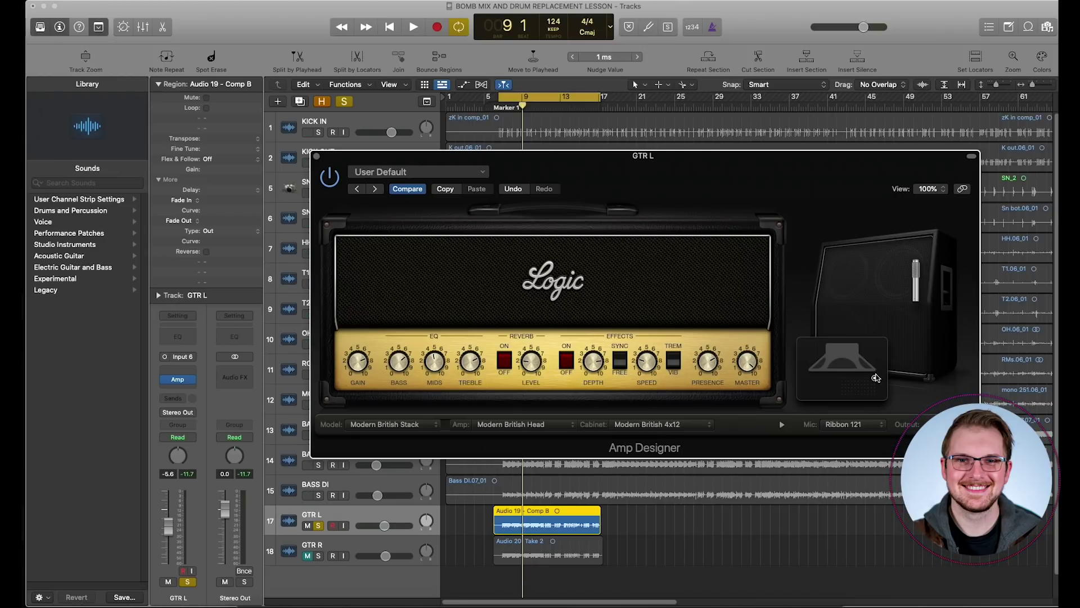
left_click_drag(876, 378, 846, 395)
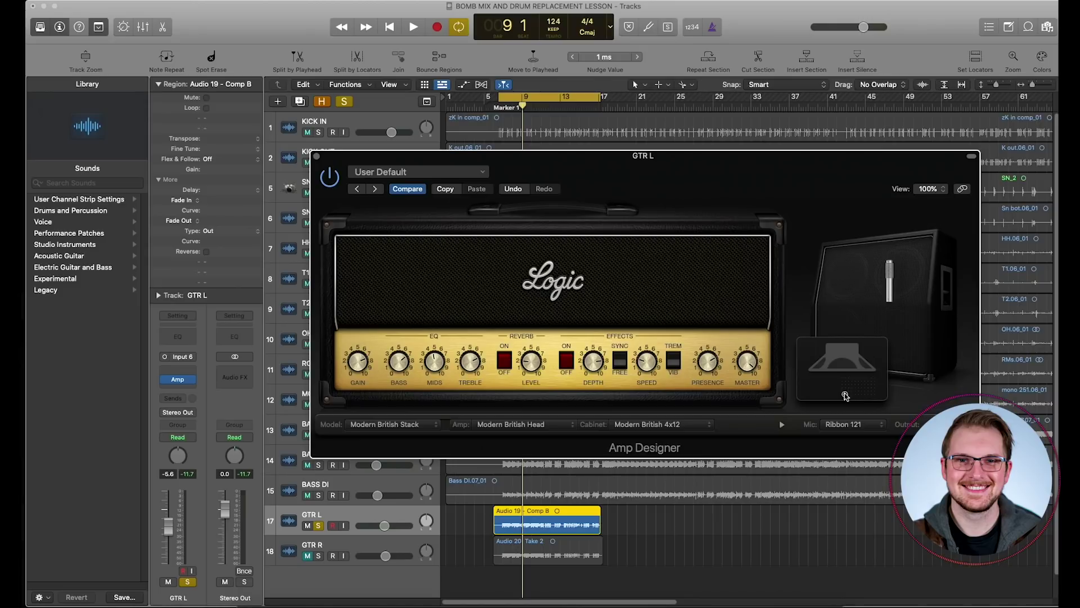
left_click_drag(846, 394, 843, 378)
Step: Play back the guitar while repositioning the mic slightly off-center and farther from the speaker, and switch the mic to Dynamic 57
key("space")
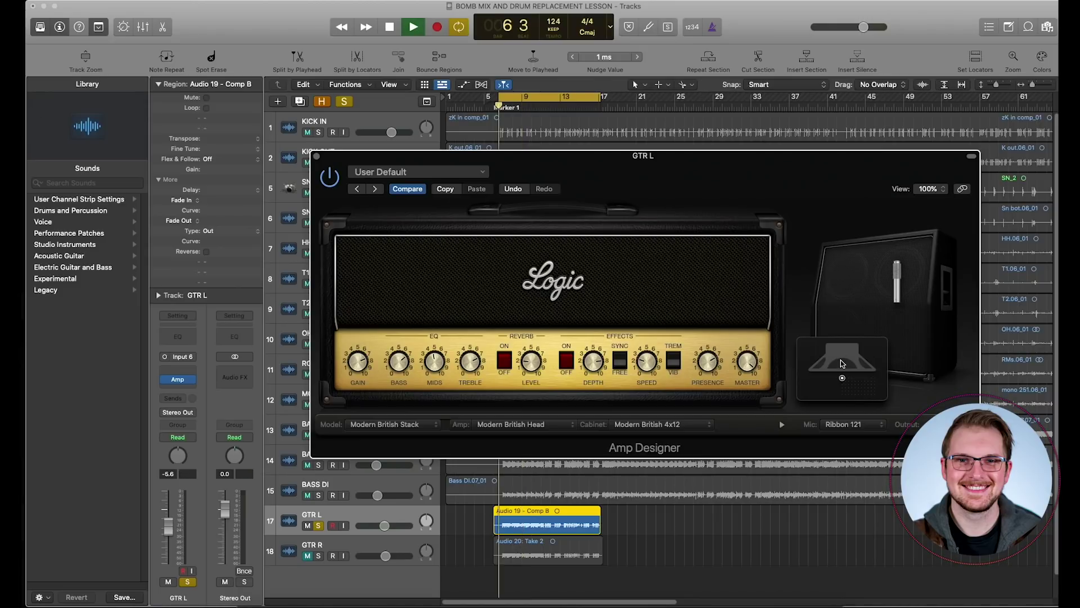
left_click_drag(842, 378, 876, 388)
left_click_drag(880, 394, 850, 384)
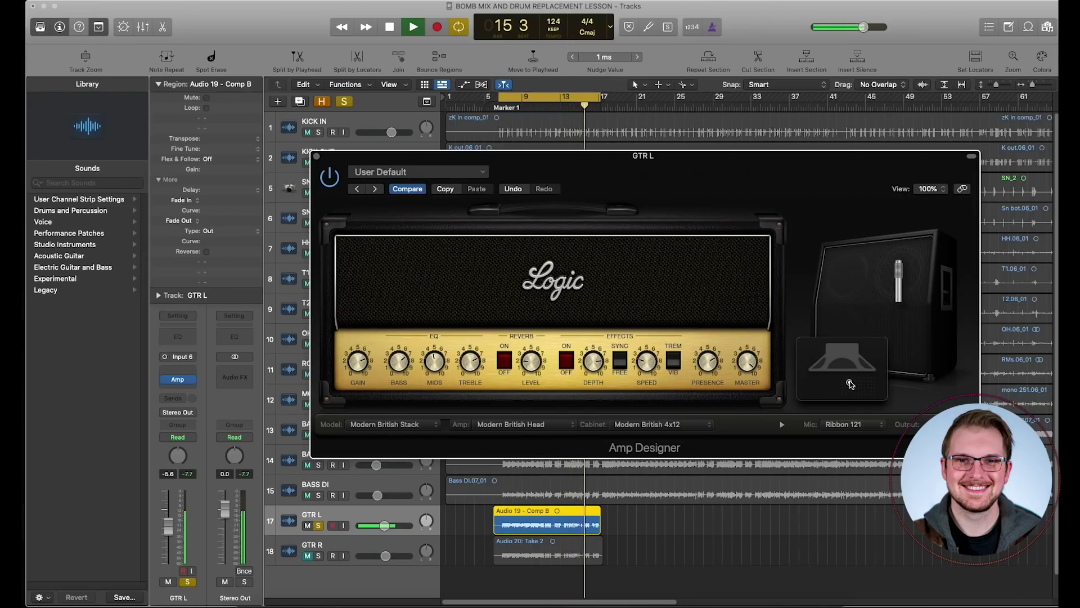
left_click(854, 424)
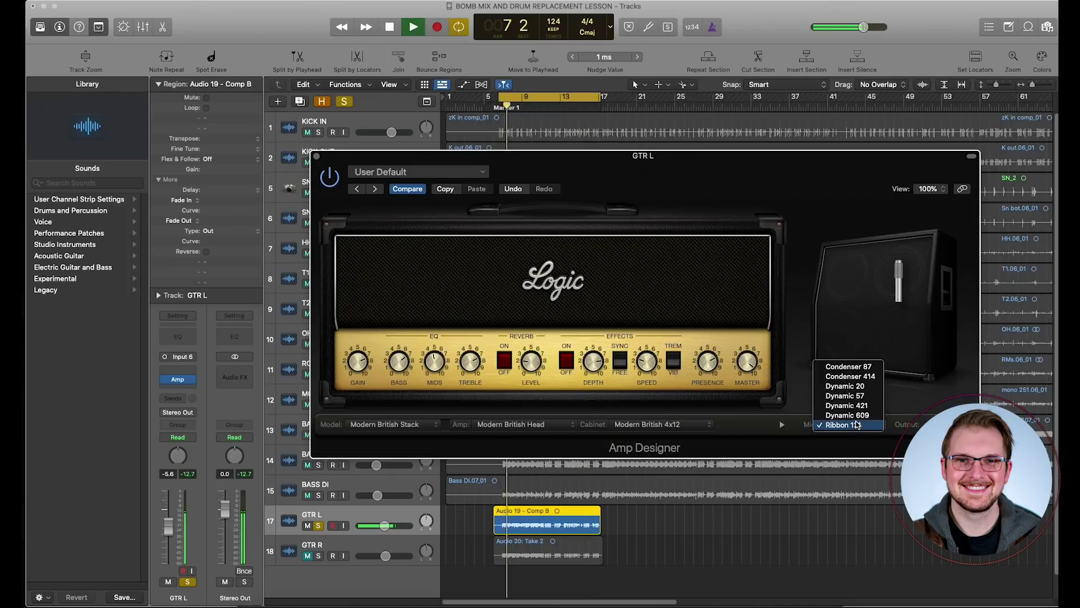
left_click(851, 395)
left_click_drag(850, 383, 851, 384)
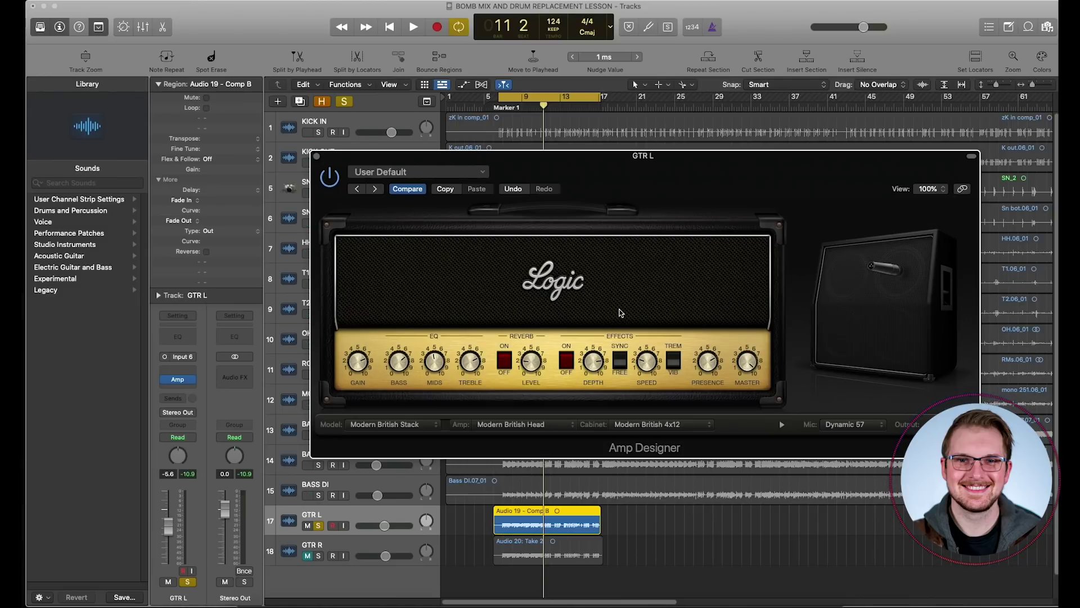
Step: Close the Amp Designer window and insert a mono Pedalboard plug-in ahead of the amp on GTR L
left_click(316, 157)
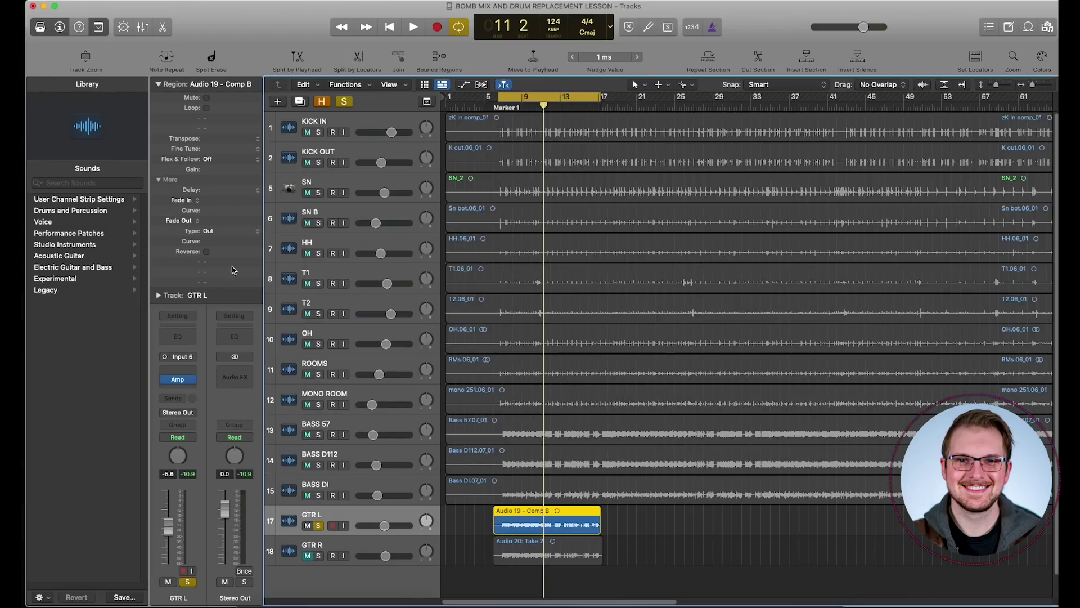
left_click(183, 374)
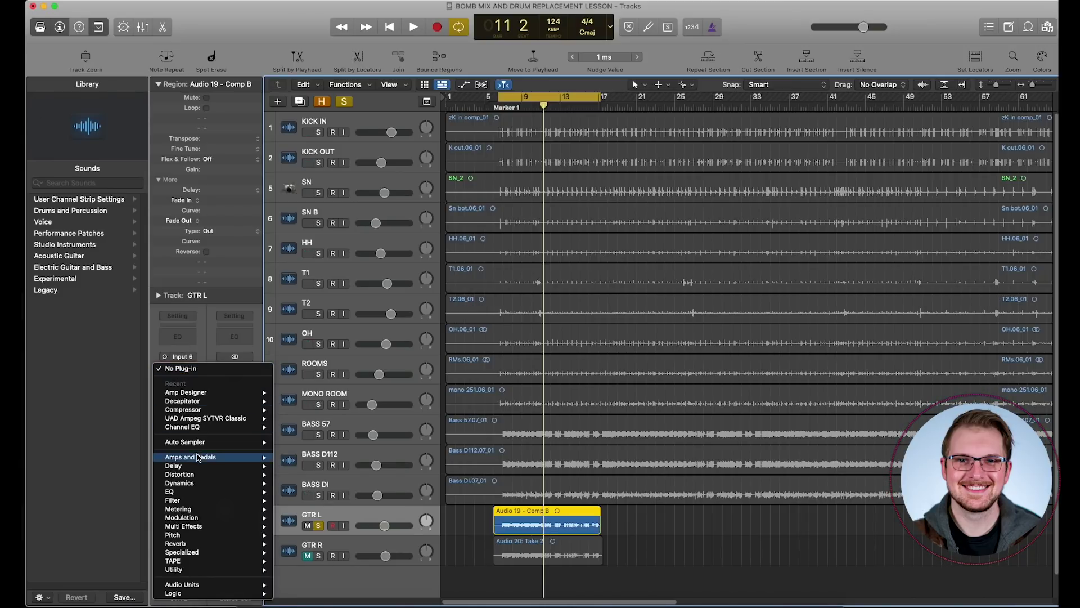
mouse_move(199, 458)
mouse_move(334, 471)
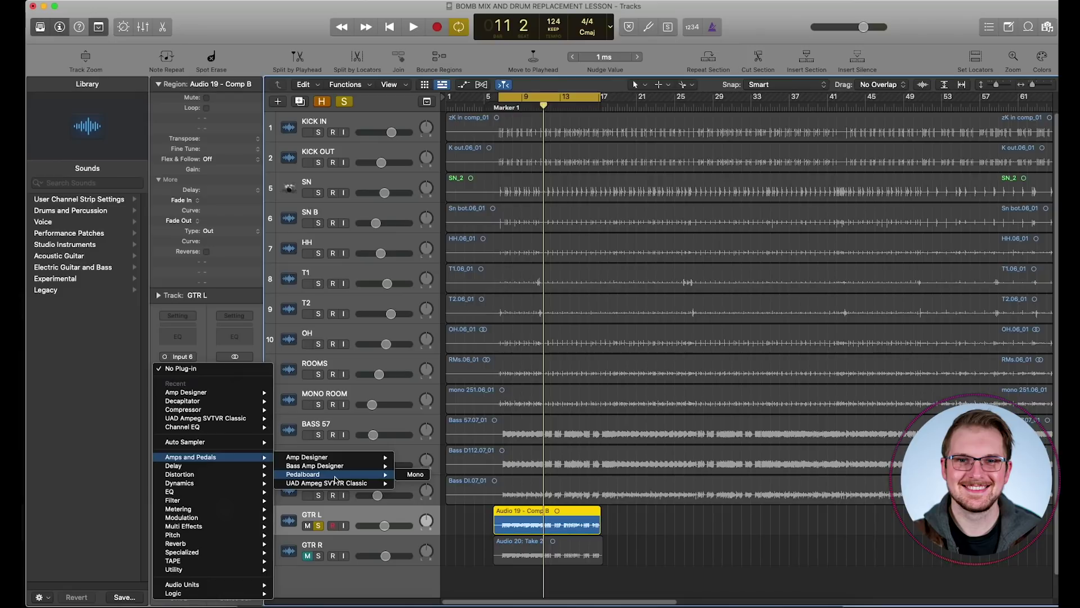
left_click(416, 475)
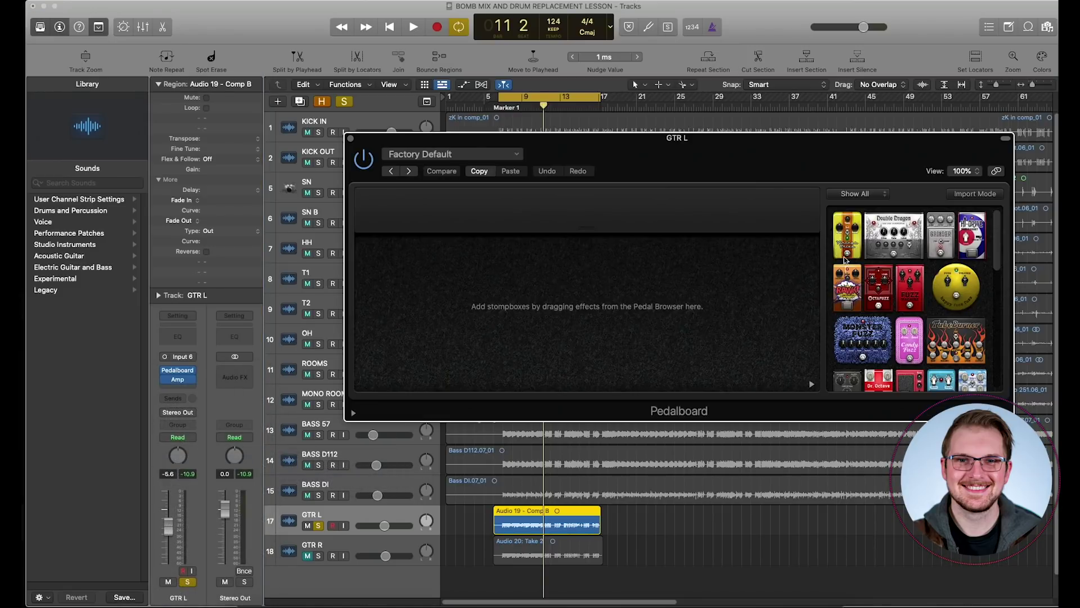
Step: Browse the available stompboxes and add the Vintage Drive pedal to the empty Pedalboard
scroll(875, 287, "down", 6)
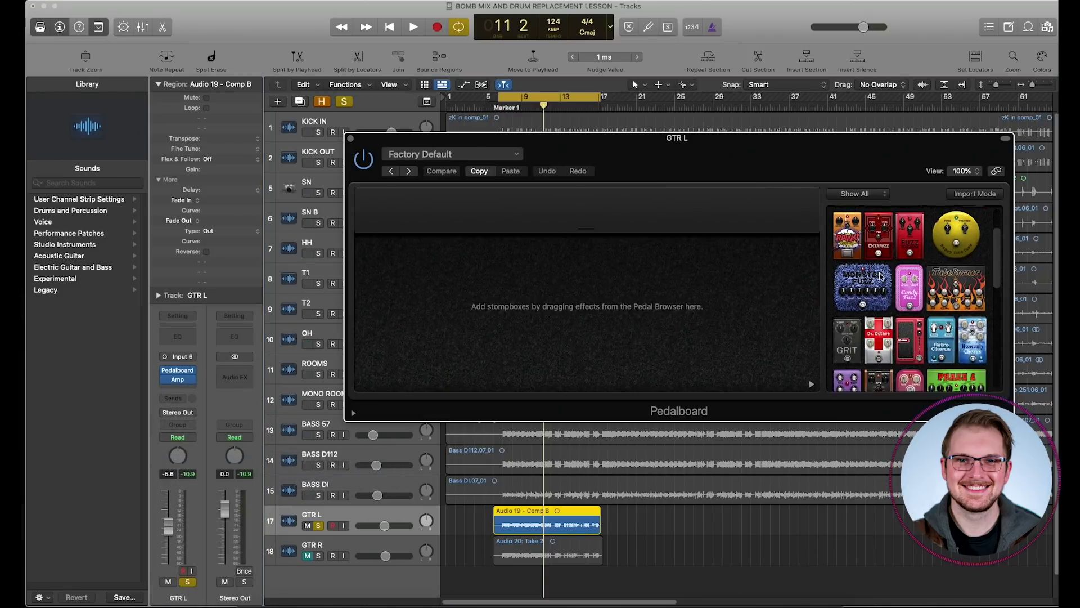
scroll(879, 280, "up", 3)
scroll(879, 279, "down", 3)
scroll(879, 280, "up", 5)
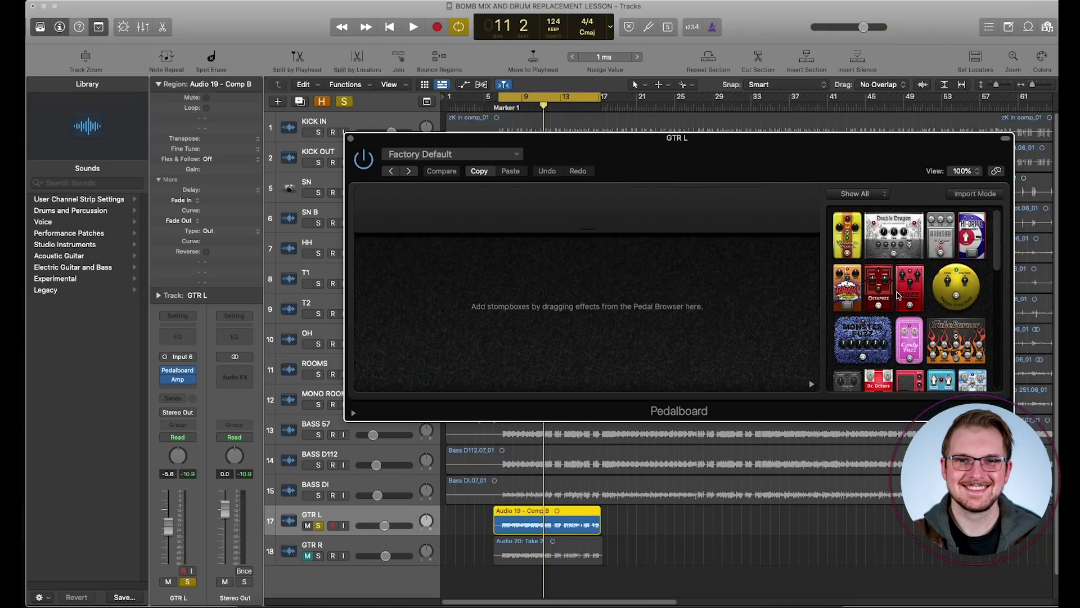
scroll(898, 295, "down", 2)
scroll(899, 295, "up", 2)
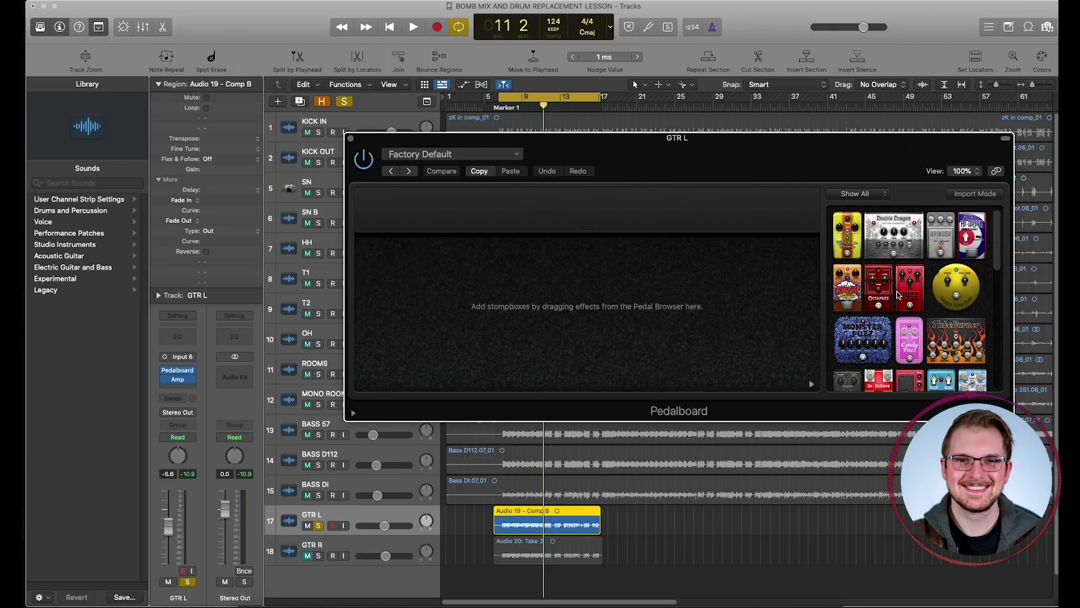
left_click_drag(862, 242, 664, 304)
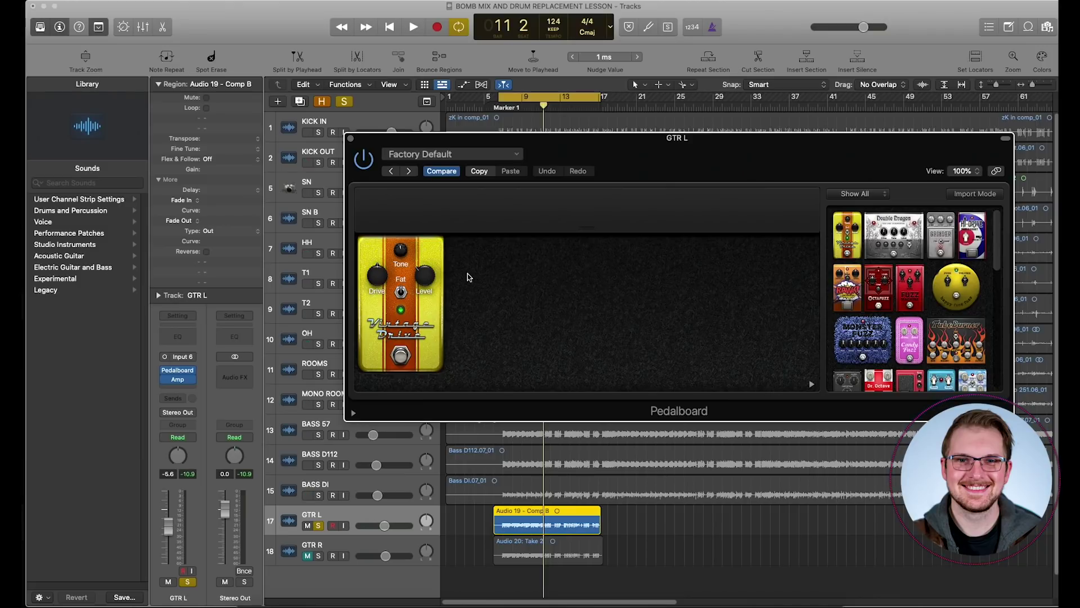
Step: Adjust the Vintage Drive pedal's Drive, Level and Tone while playing back the guitar
left_click_drag(376, 280, 373, 288)
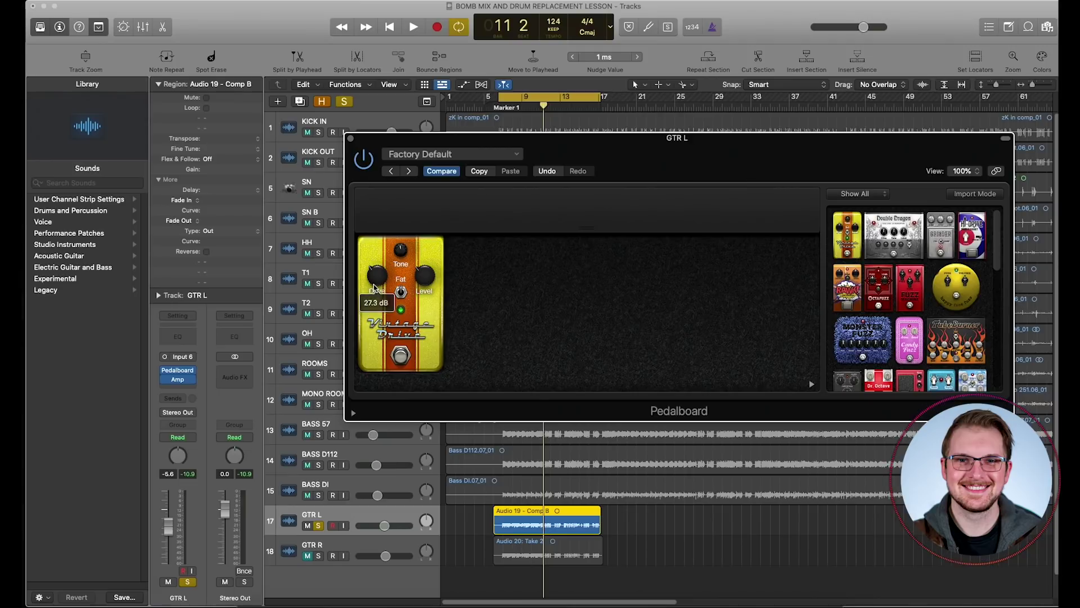
left_click_drag(425, 284, 427, 275)
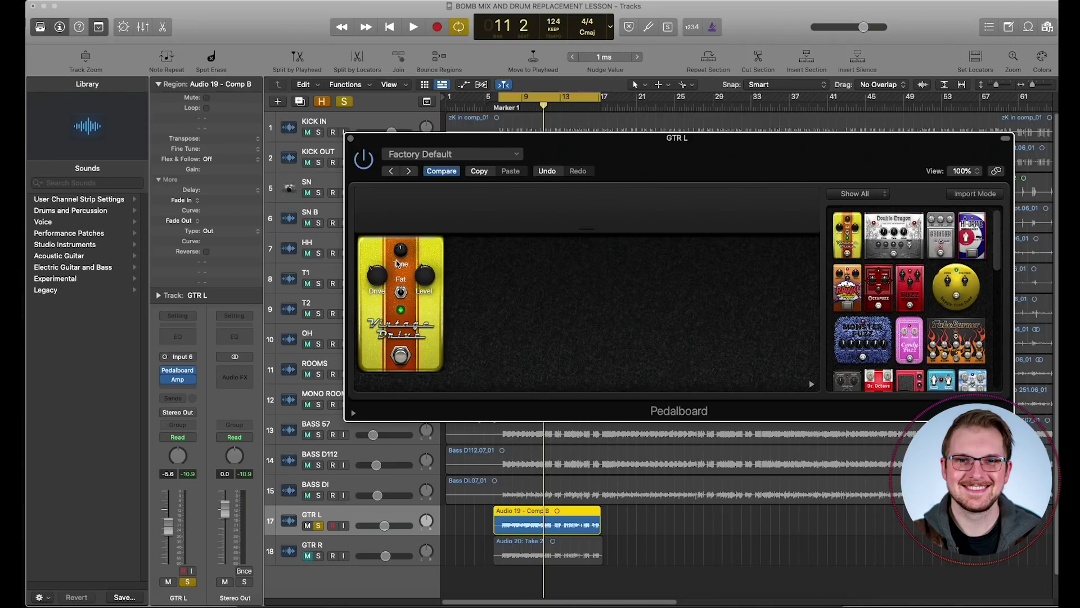
key("space")
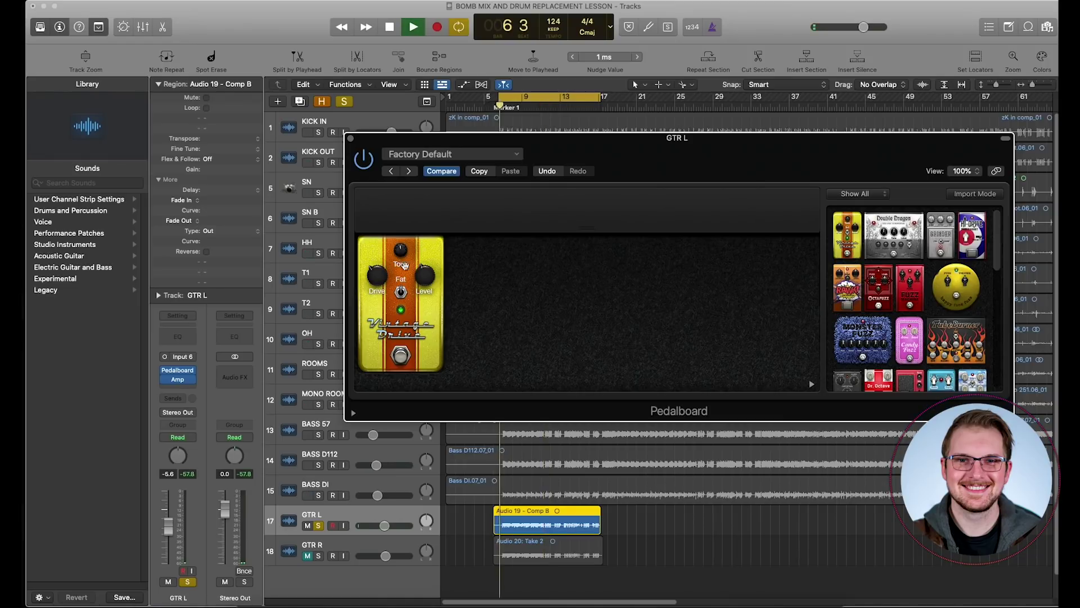
left_click_drag(424, 276, 424, 272)
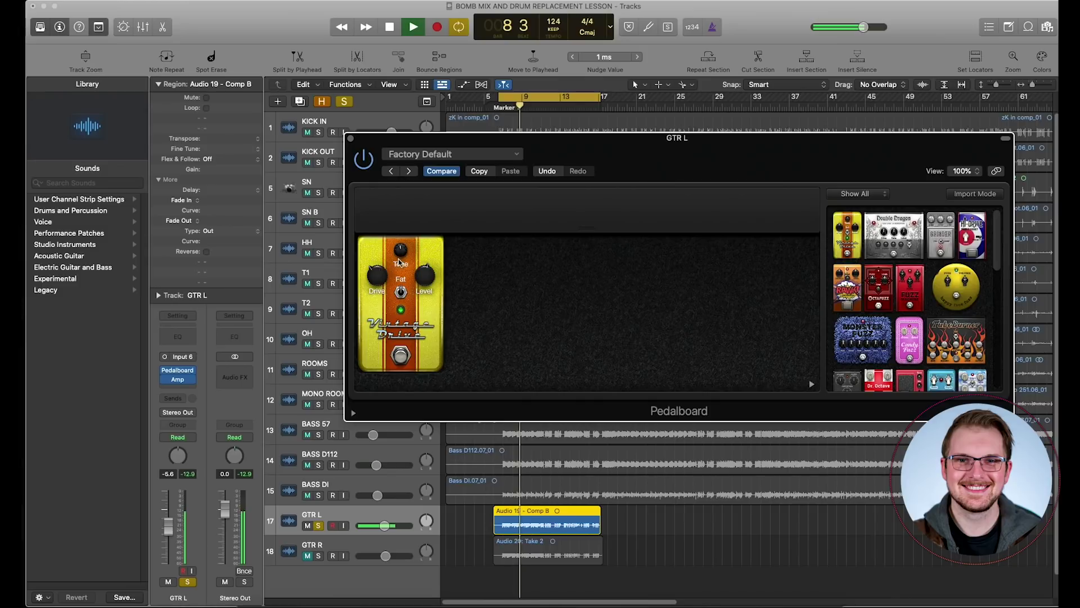
left_click(403, 252)
left_click_drag(403, 252, 392, 287)
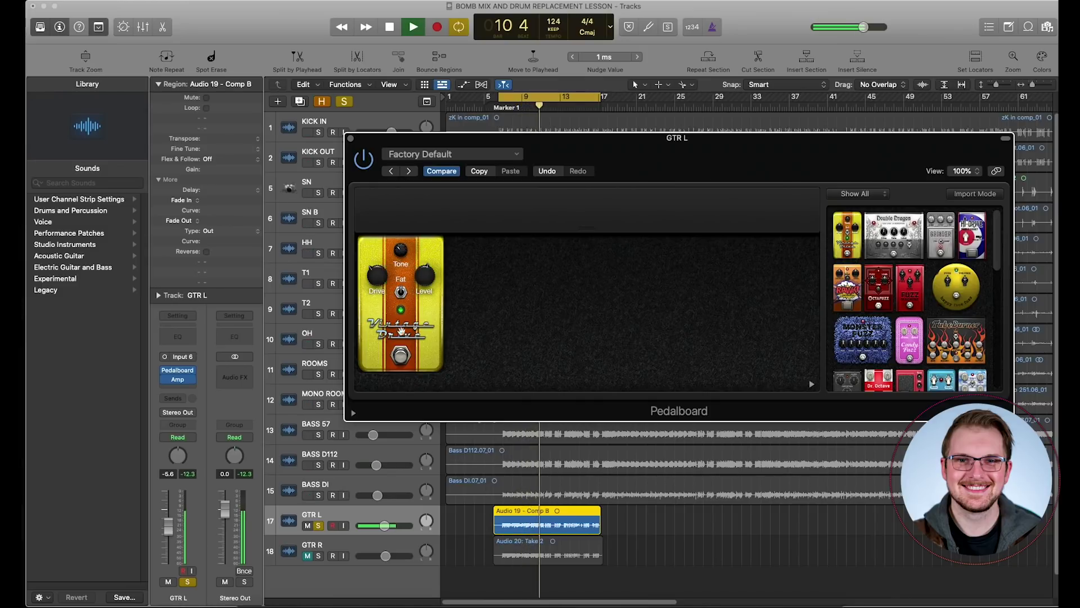
left_click(425, 276)
left_click_drag(378, 279, 380, 273)
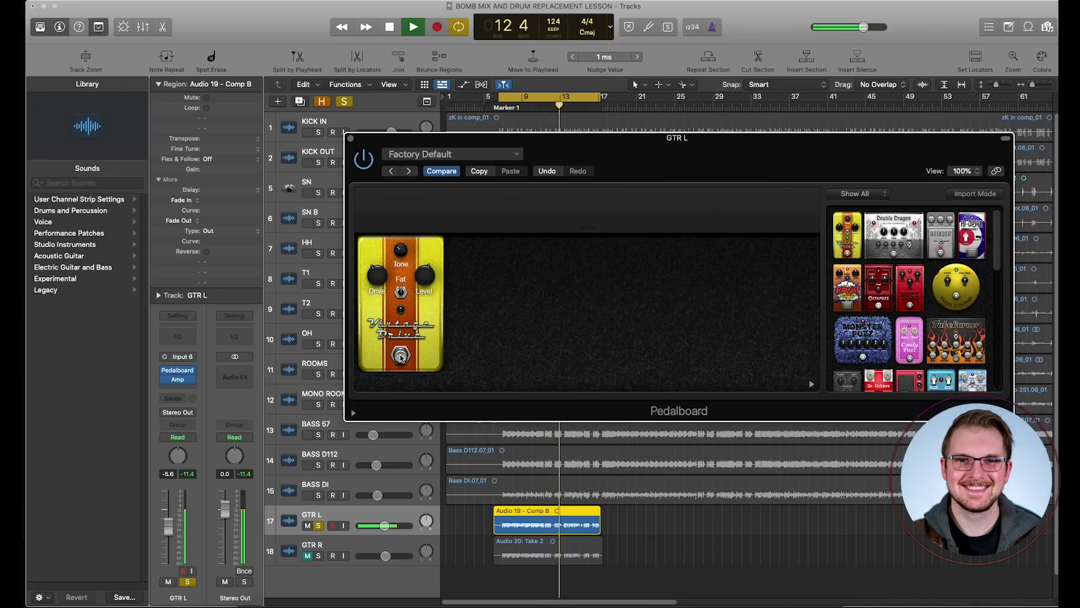
Step: Flip the Vintage Drive pedal's Fat switch, and stop playback and close the Pedalboard window
left_click(401, 294)
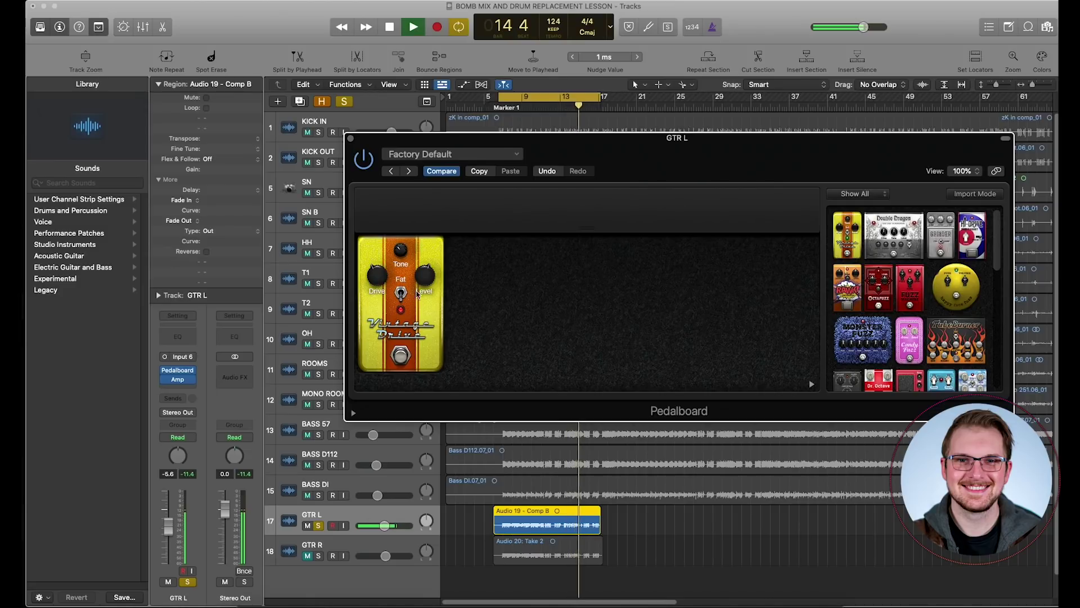
key("space")
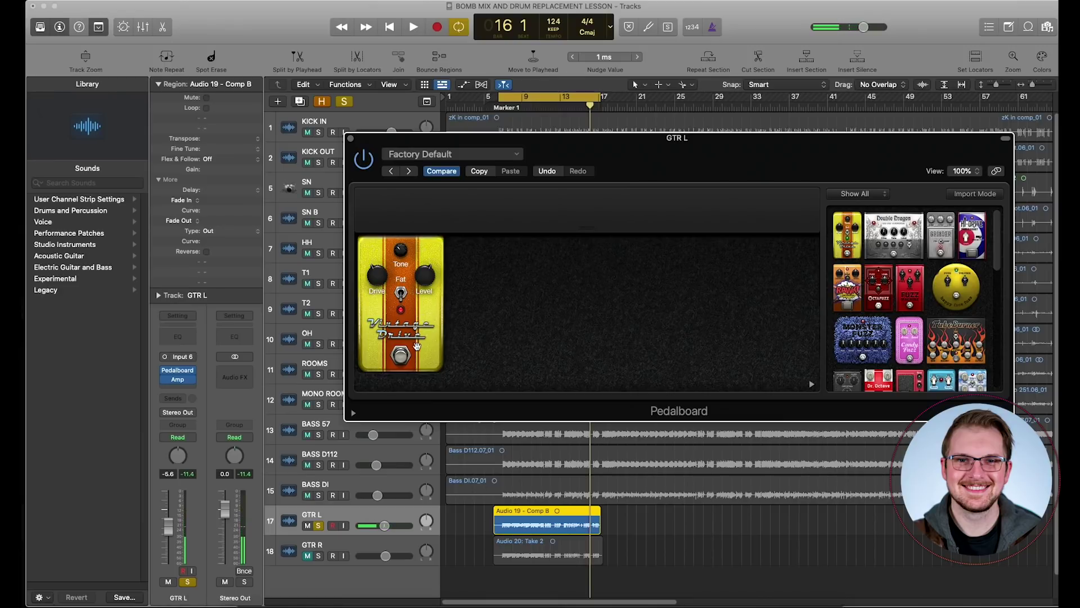
left_click(350, 138)
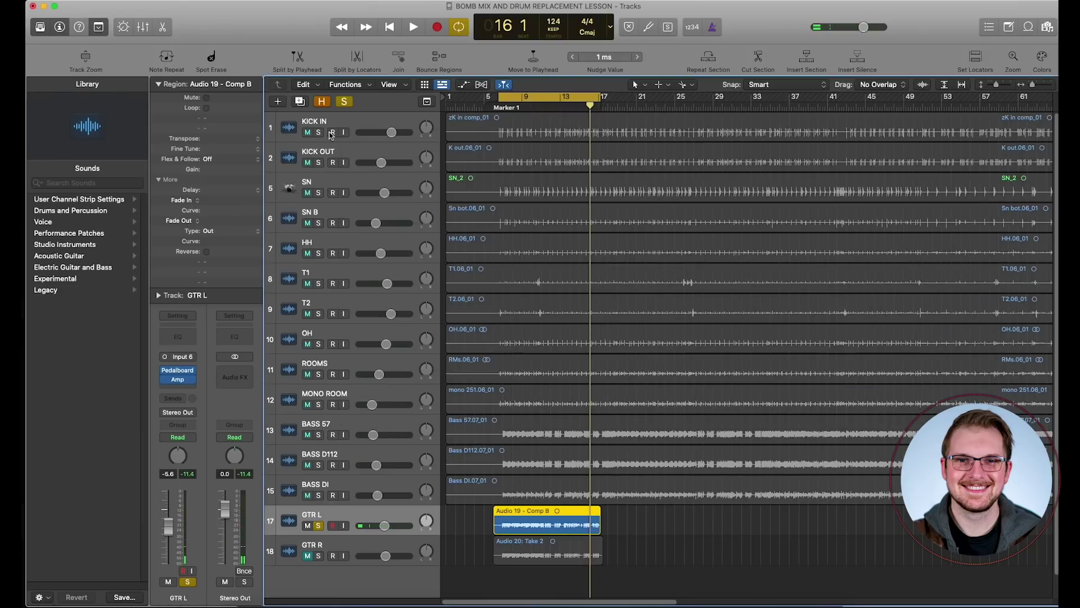
Step: Unsolo GTR L and set its volume to -5.5 dB while playing the full mix
left_click(319, 526)
key("space")
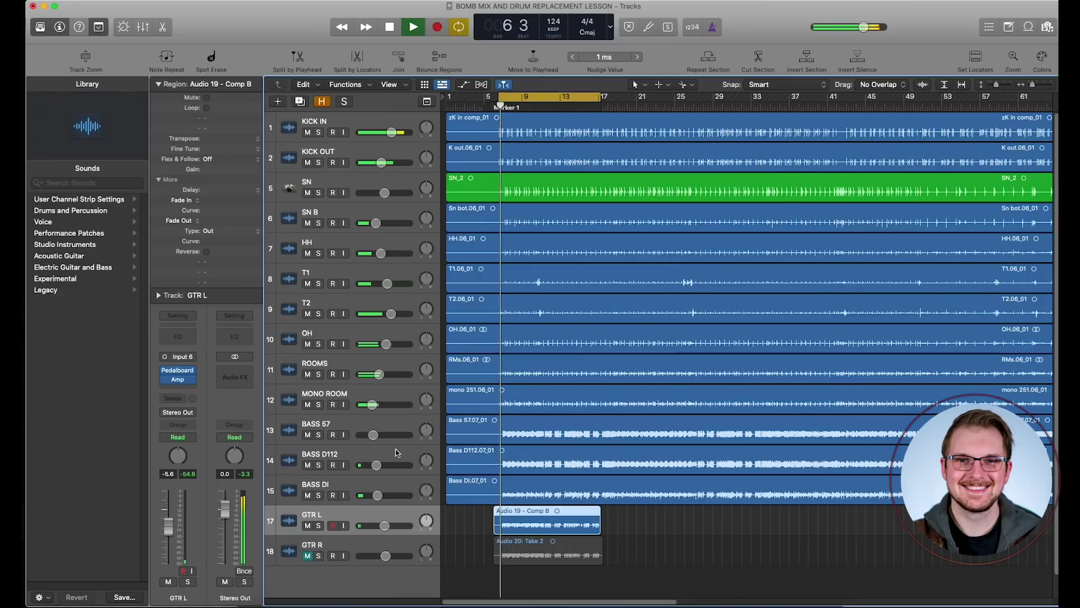
left_click_drag(384, 526, 386, 525)
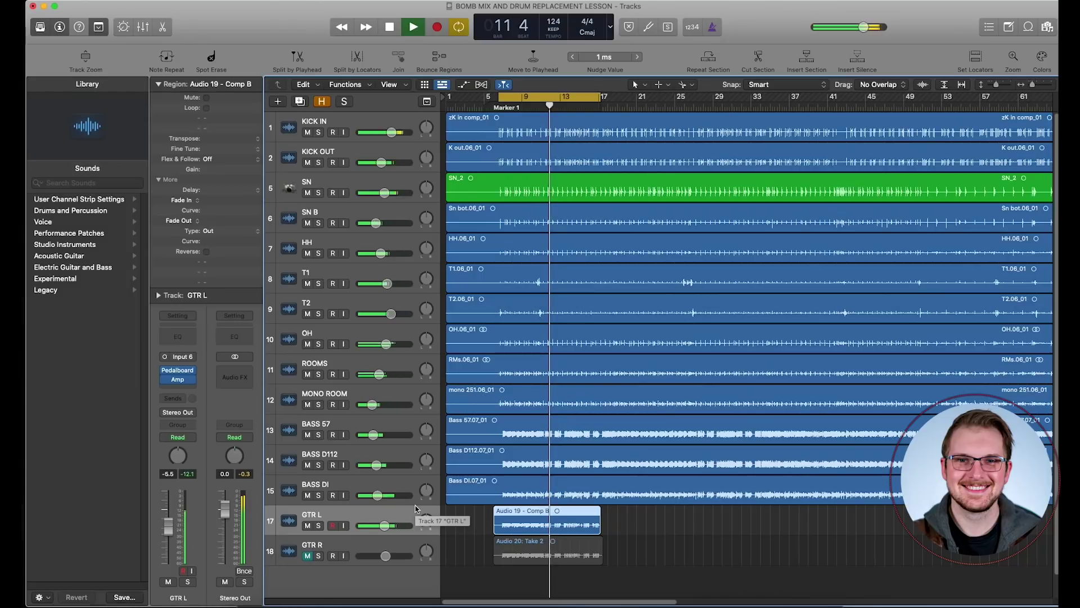
key("space")
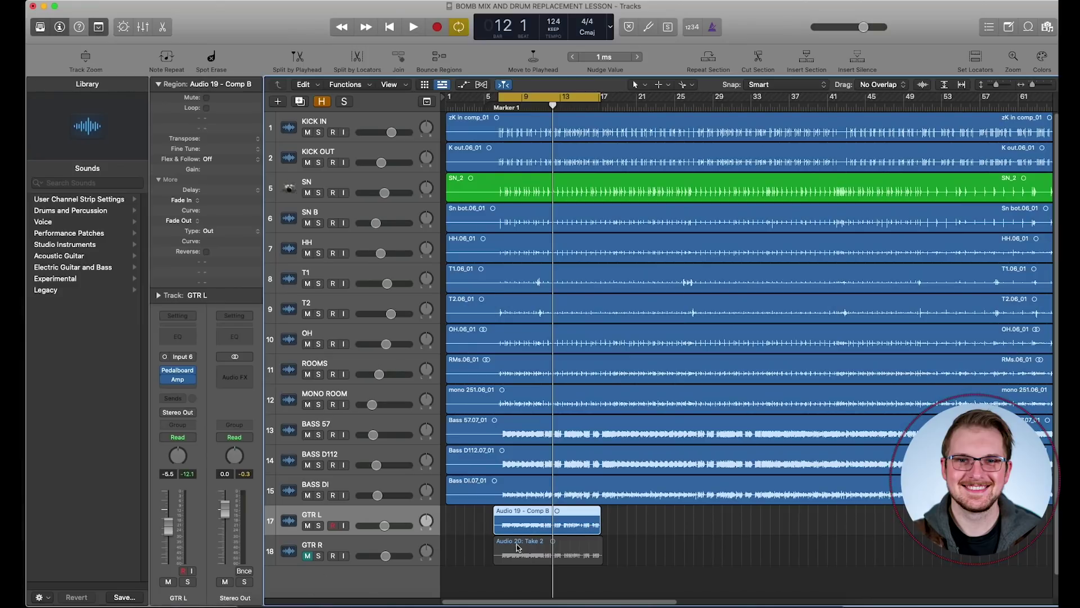
Step: Unmute GTR R and pan the two guitars apart, GTR L to -64 and GTR R to +63
left_click(306, 557)
left_click(362, 545)
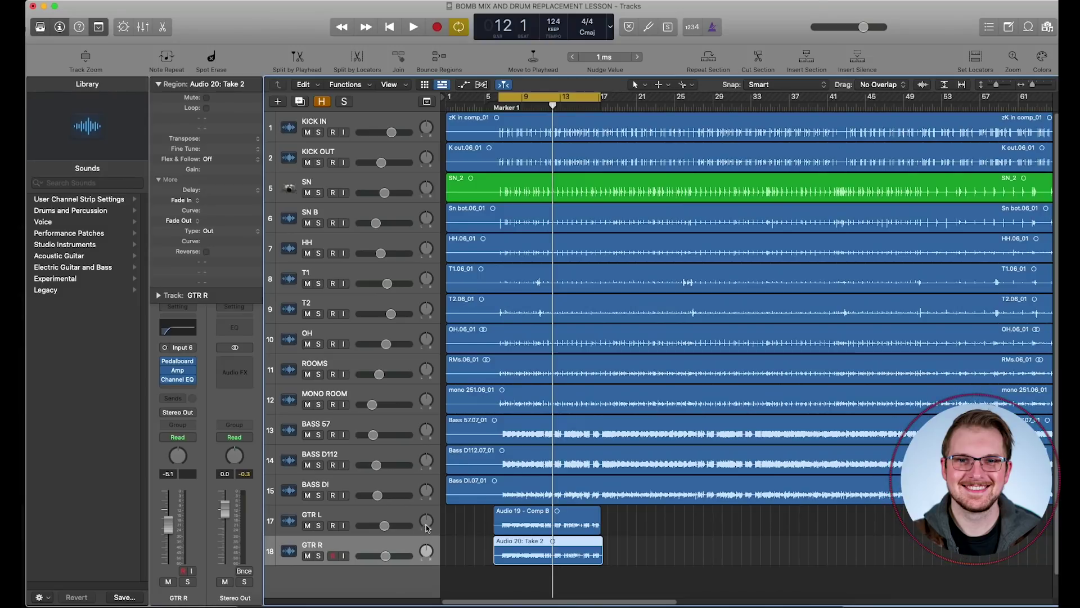
left_click_drag(426, 525, 433, 414)
Step: Check the pedal on GTR R's Pedalboard and play back the full mix with both guitars
left_click(179, 365)
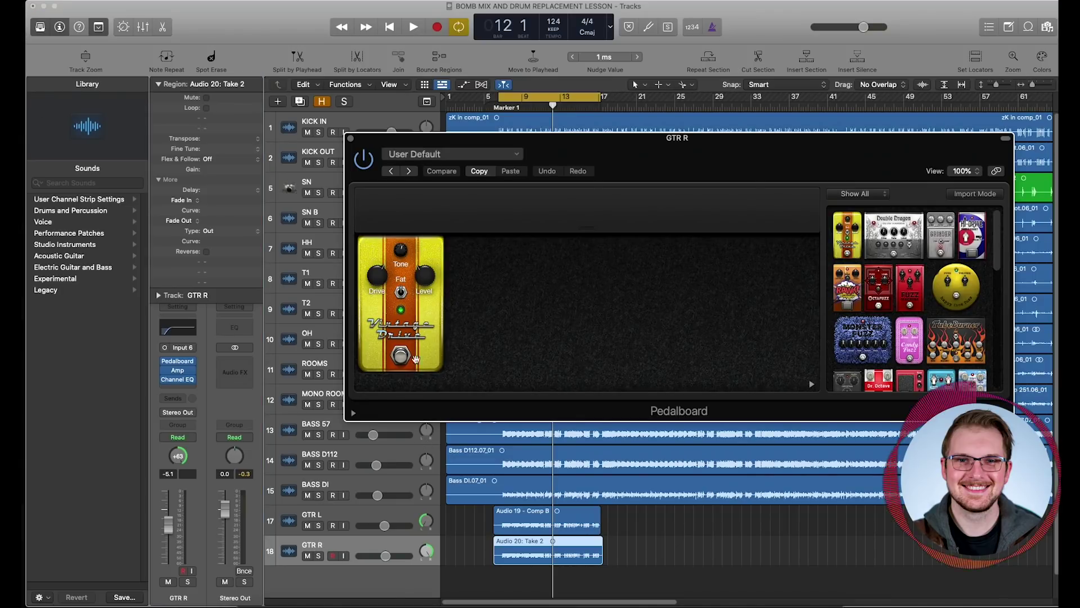
left_click(350, 138)
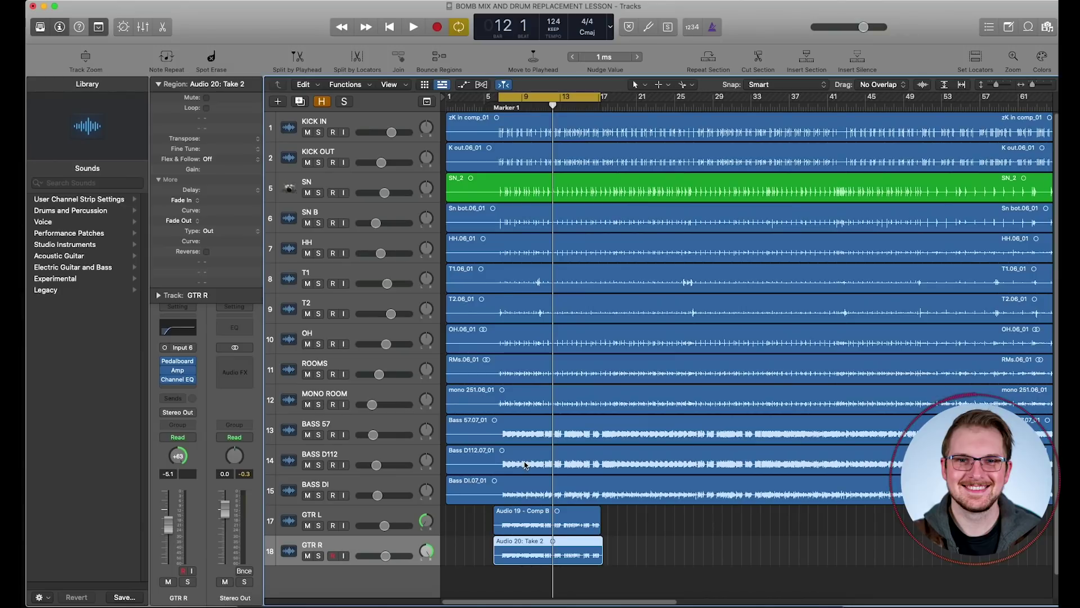
key("space")
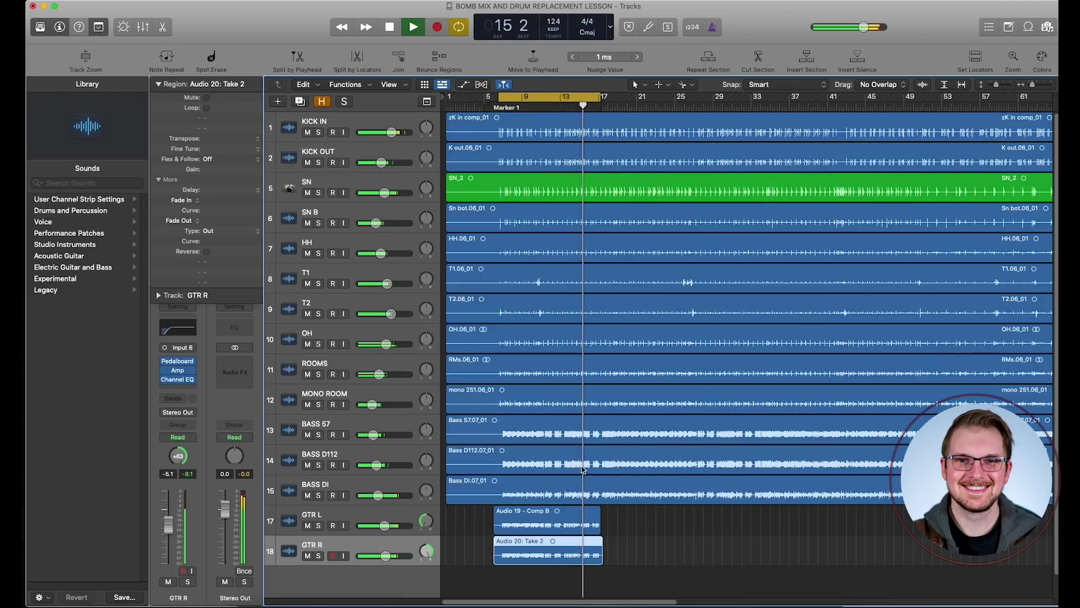
key("space")
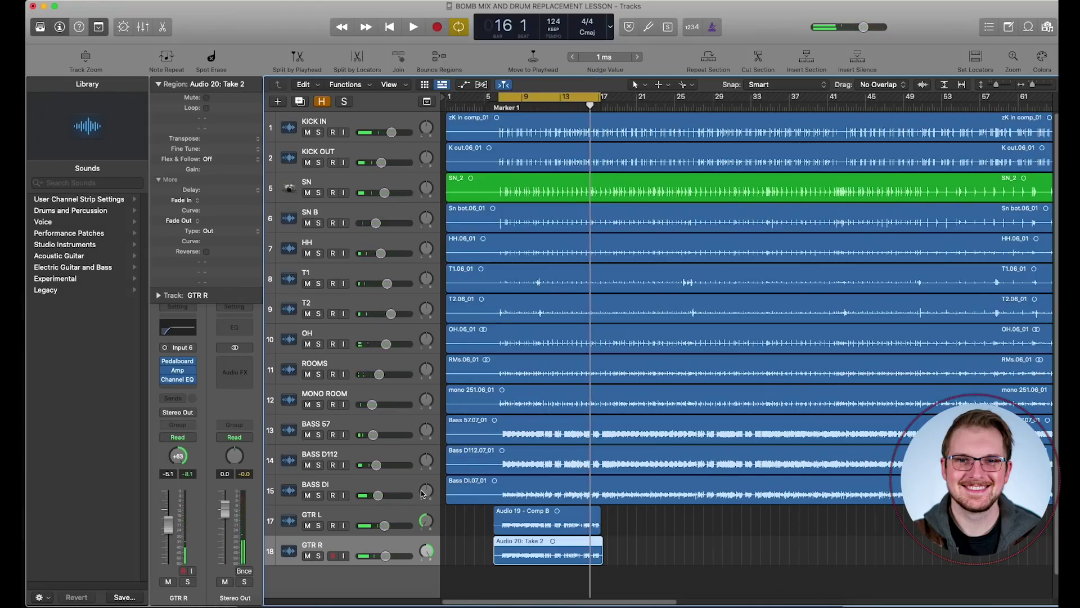
Step: Solo GTR L and adjust the Treble on its Amp Designer during playback, closing the amp and stopping playback when done
left_click(382, 513)
left_click(175, 380)
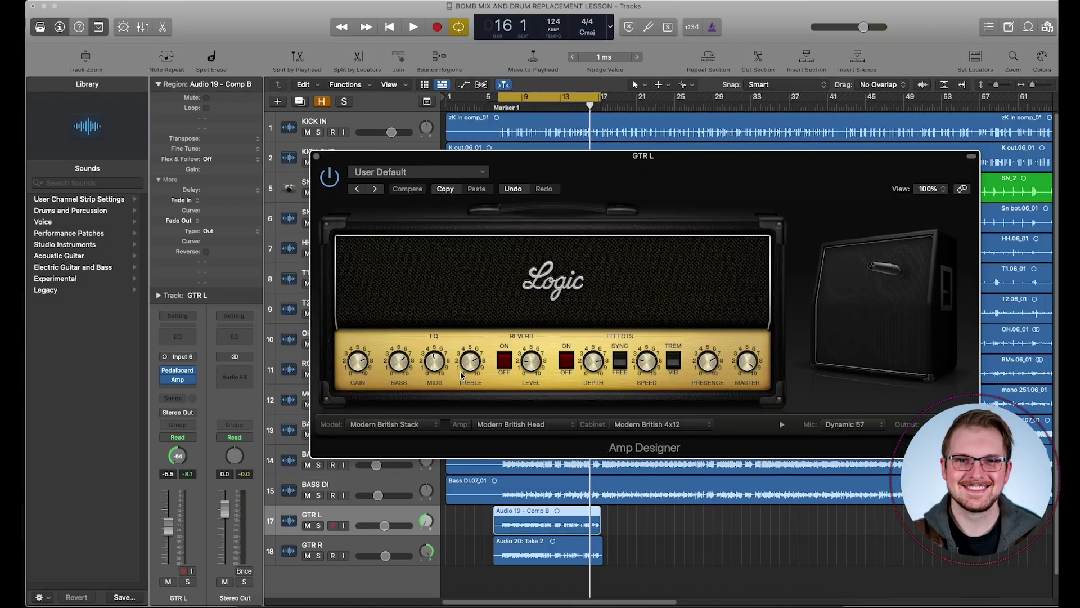
left_click(318, 525)
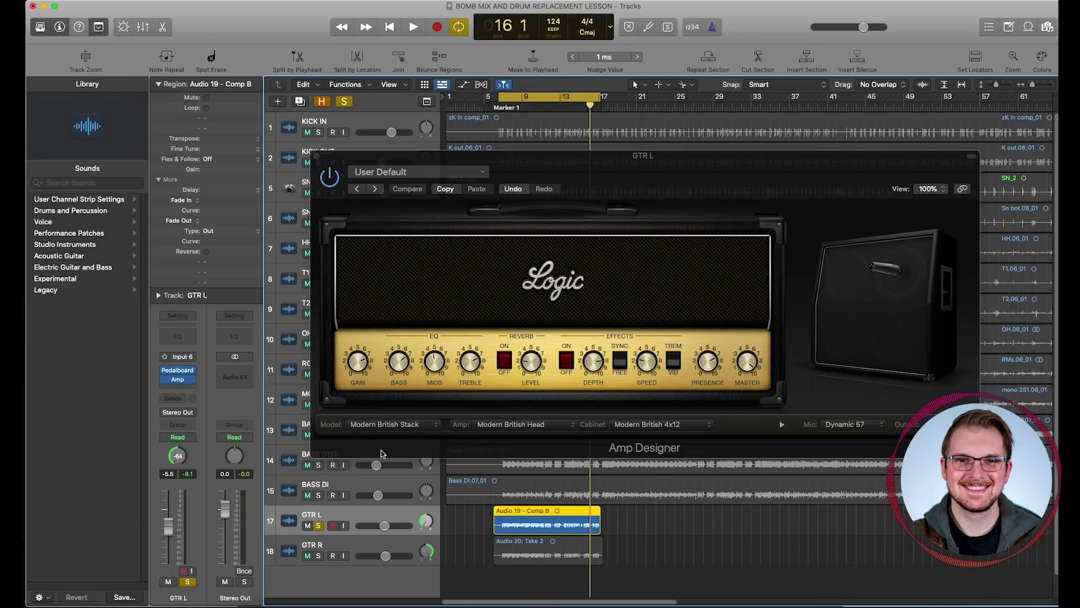
key("space")
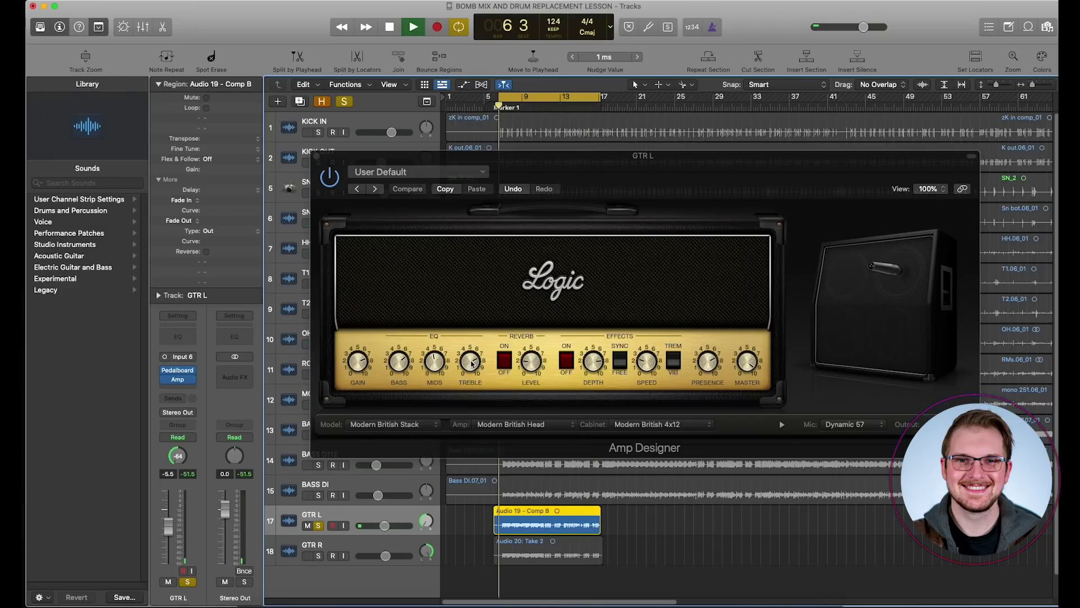
left_click(471, 363)
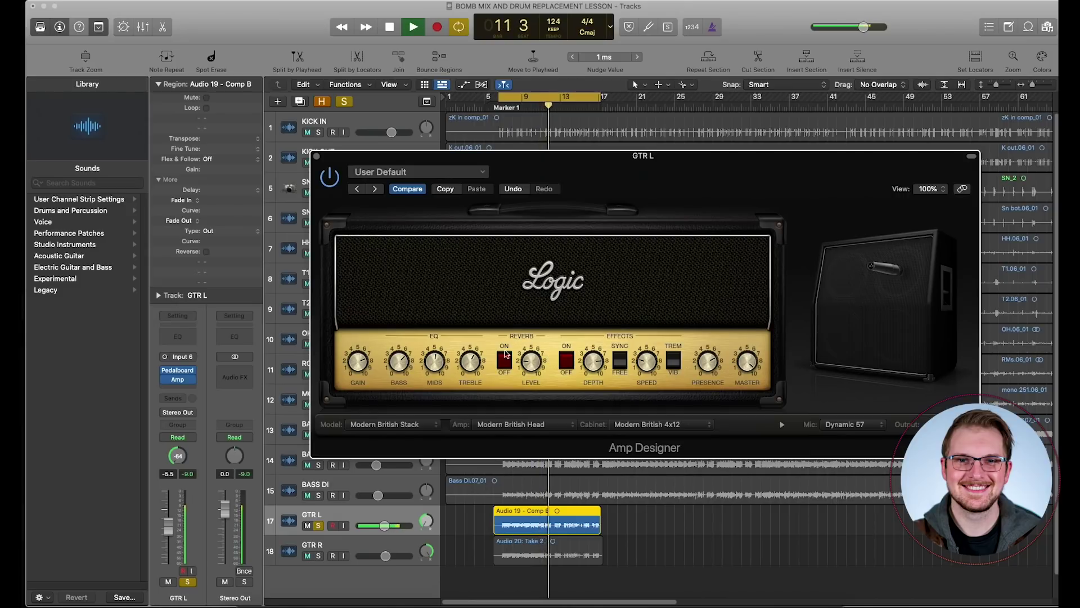
left_click(316, 157)
key("space")
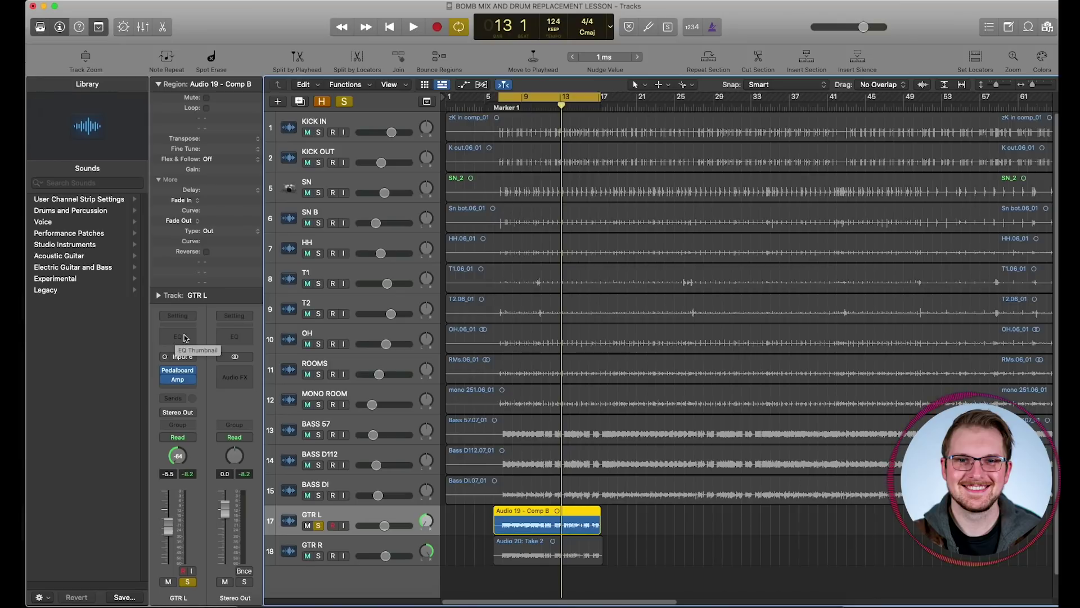
Step: Add a Channel EQ to GTR L and enable its low cut at 110 Hz with a Q of 0.83
left_click(185, 336)
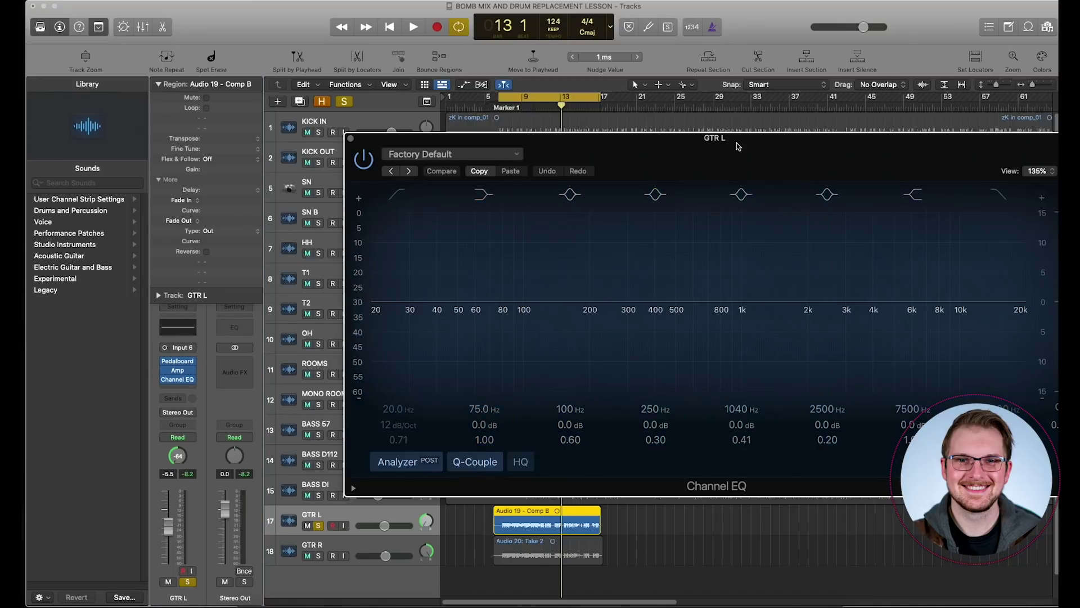
left_click_drag(738, 146, 656, 150)
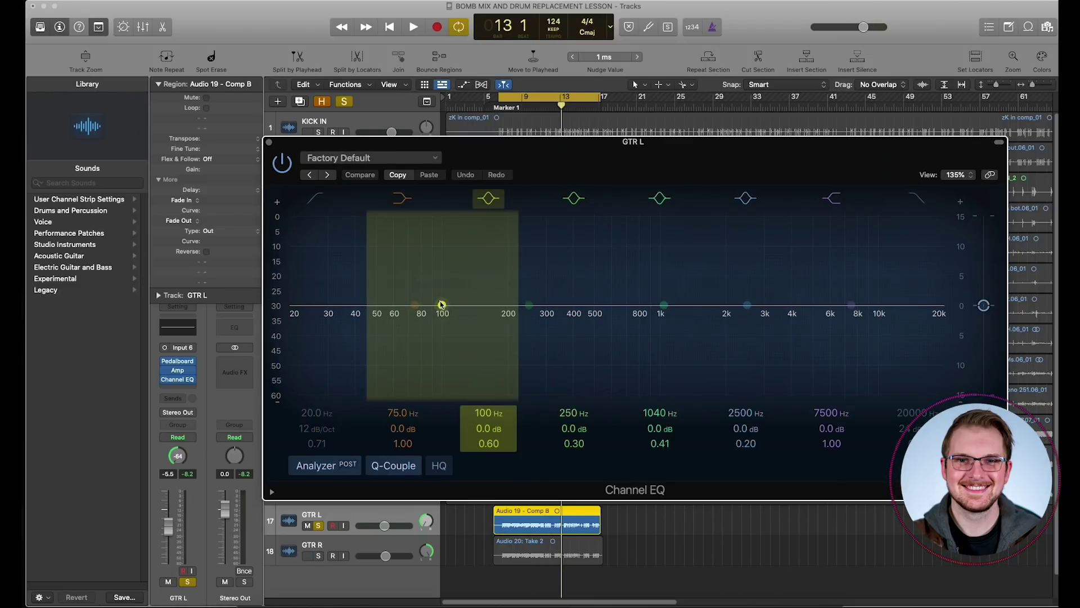
left_click(322, 202)
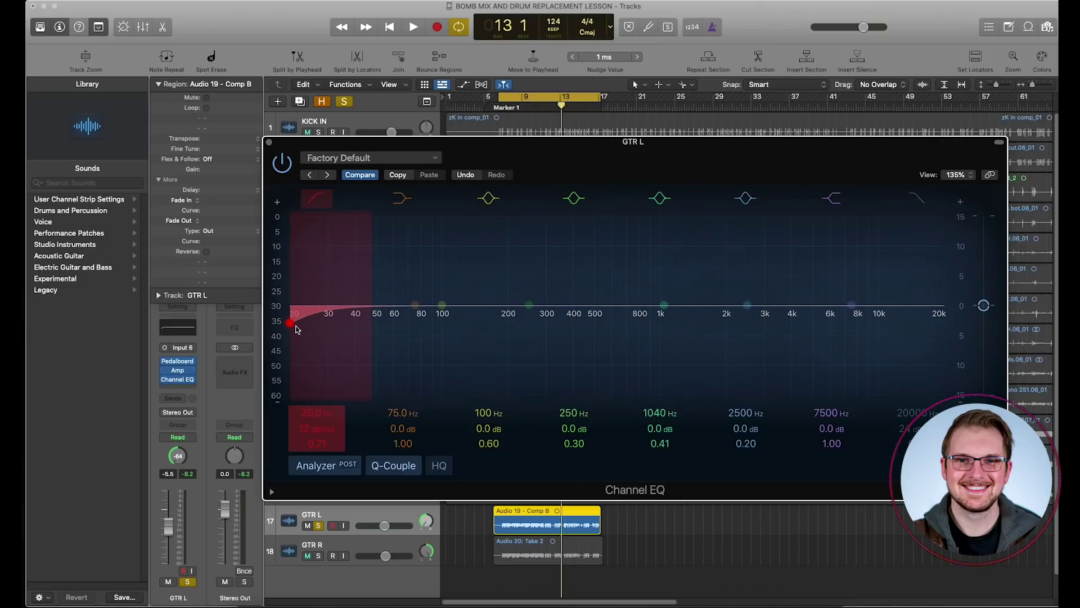
left_click_drag(292, 327, 450, 322)
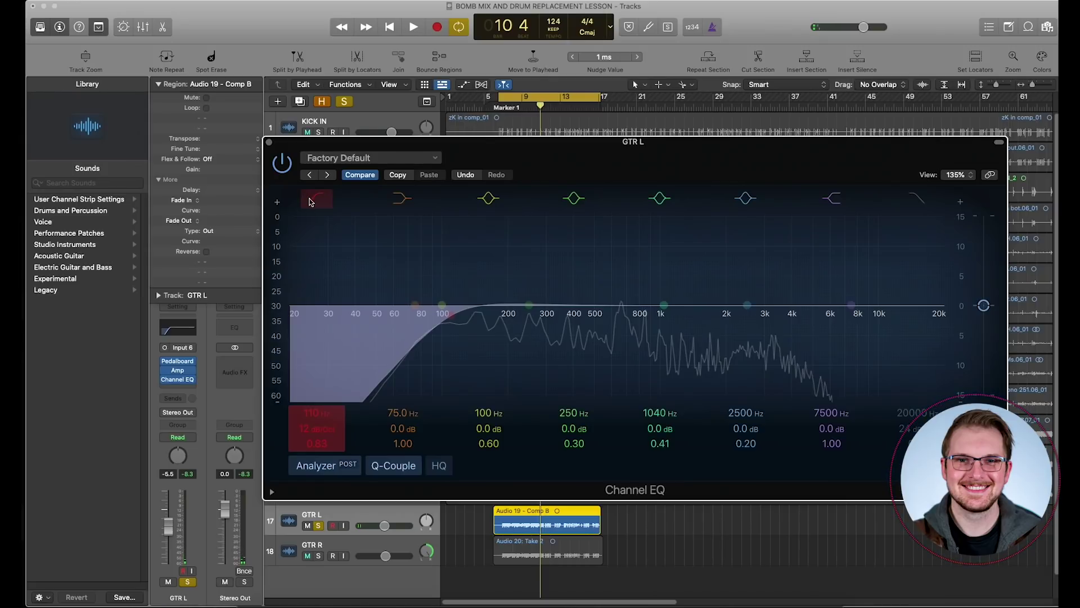
Step: Play GTR L and compare its sound with the low cut switched off and back on
key("space")
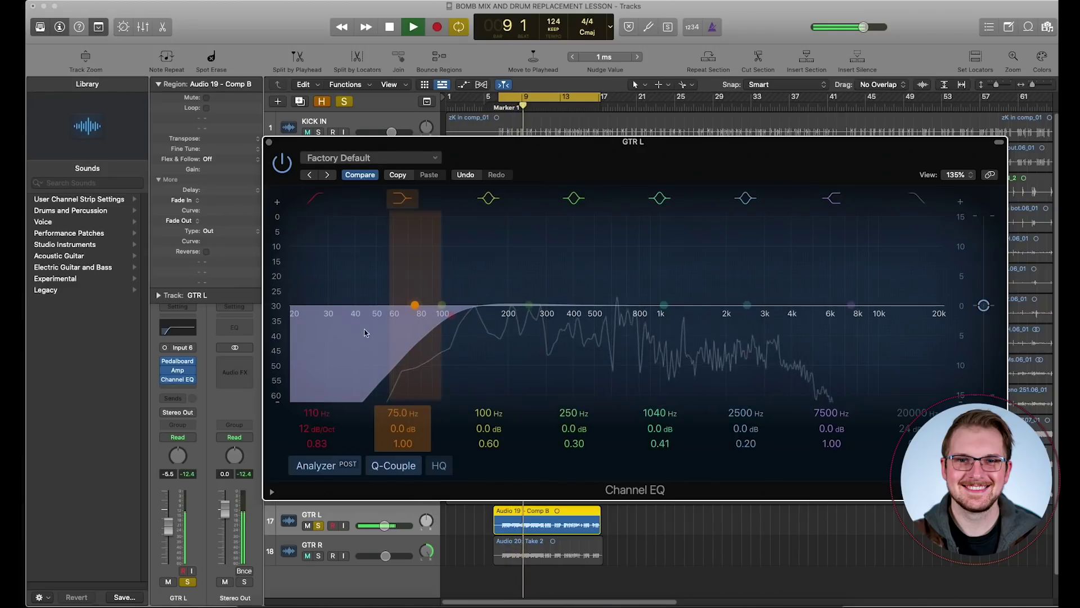
left_click(312, 200)
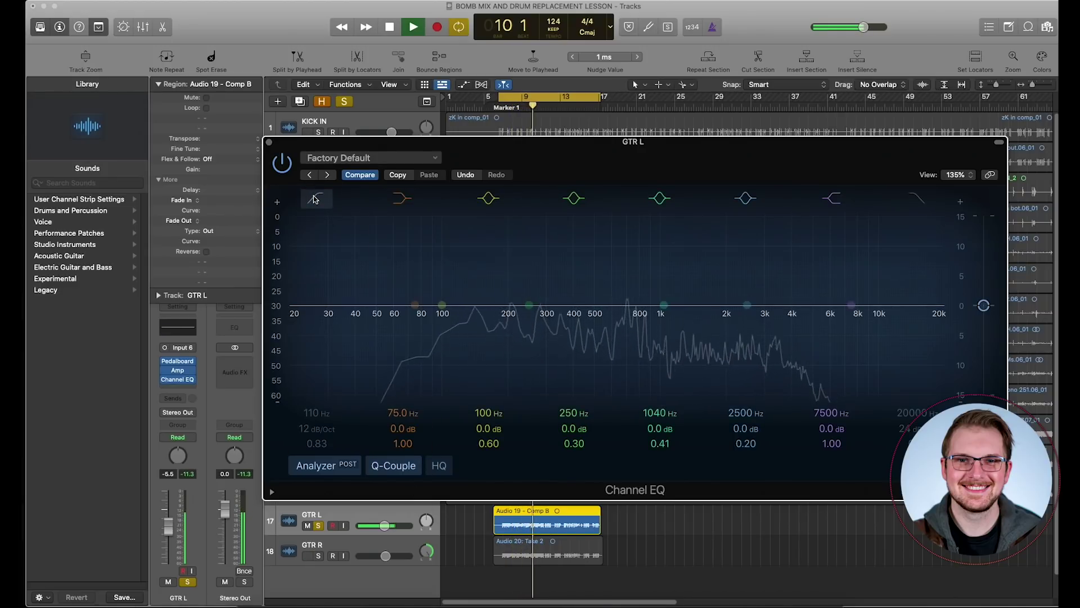
left_click(313, 200)
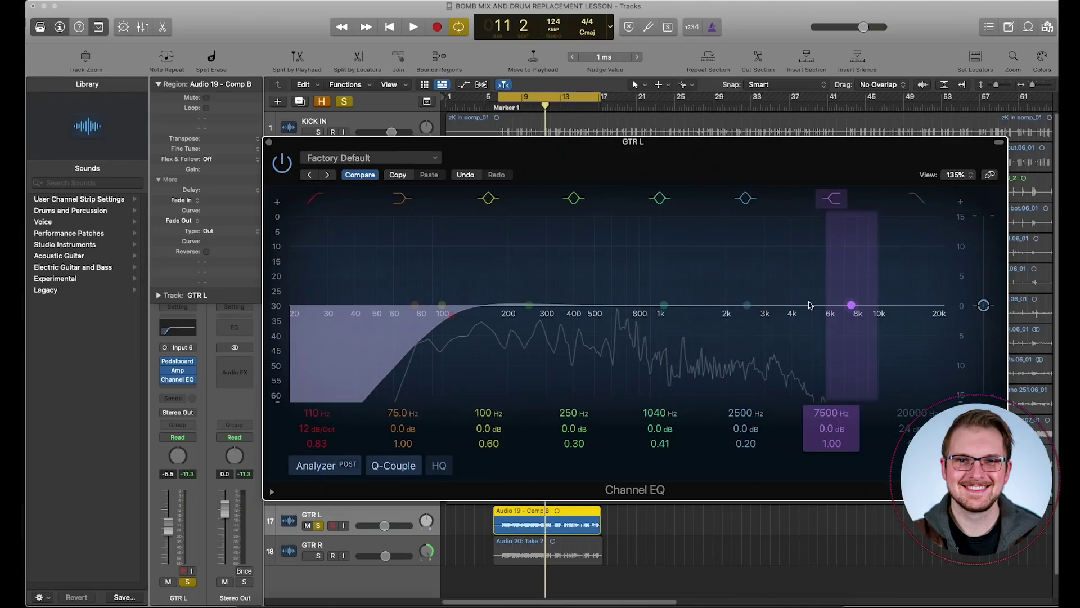
Step: During playback, turn the 2500 Hz band into a -3.1 dB cut at 3320 Hz with a Q of 2.50
key("space")
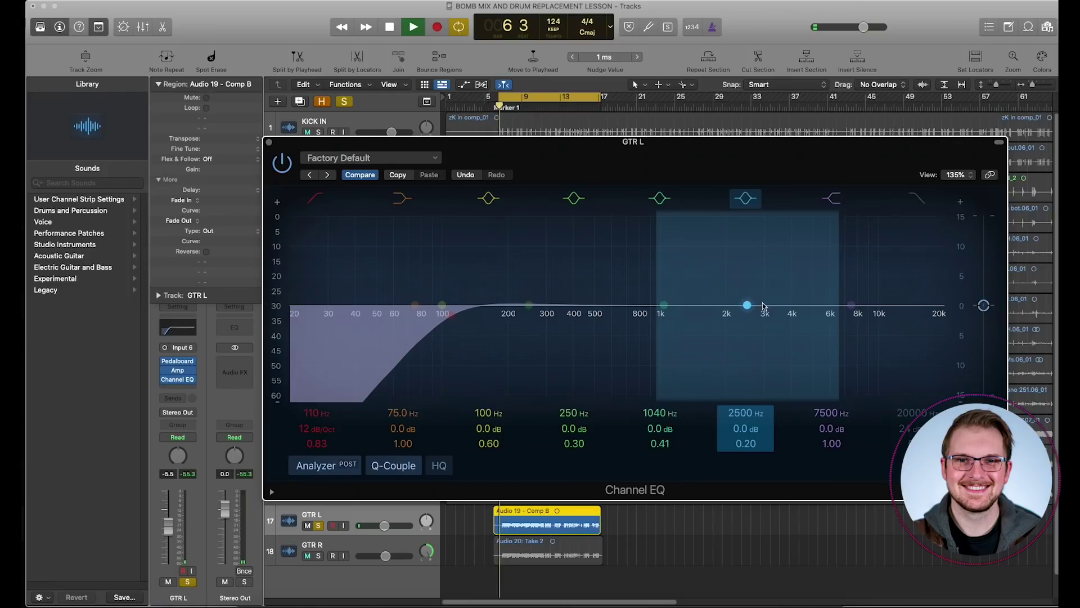
left_click_drag(748, 305, 771, 282)
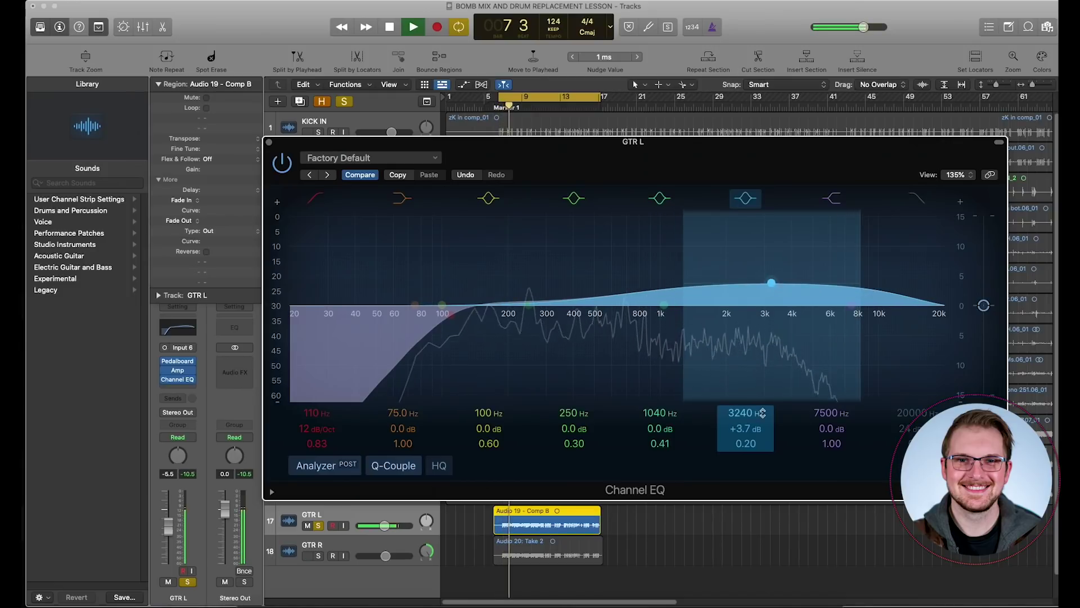
mouse_move(756, 442)
left_mouse_down()
mouse_move(755, 396)
mouse_move(747, 433)
left_mouse_up()
key("space")
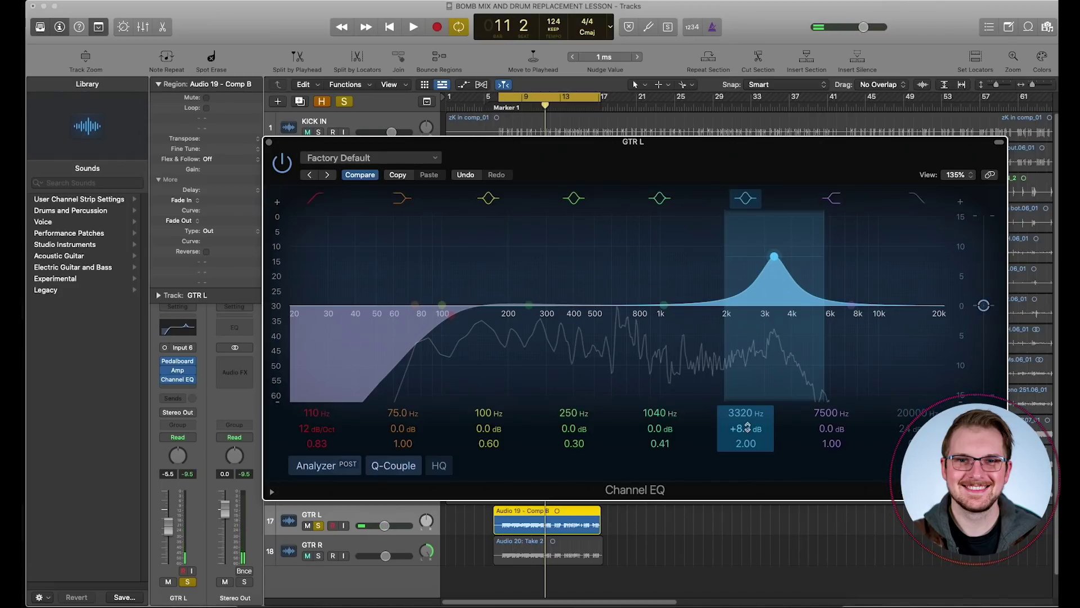
key("space")
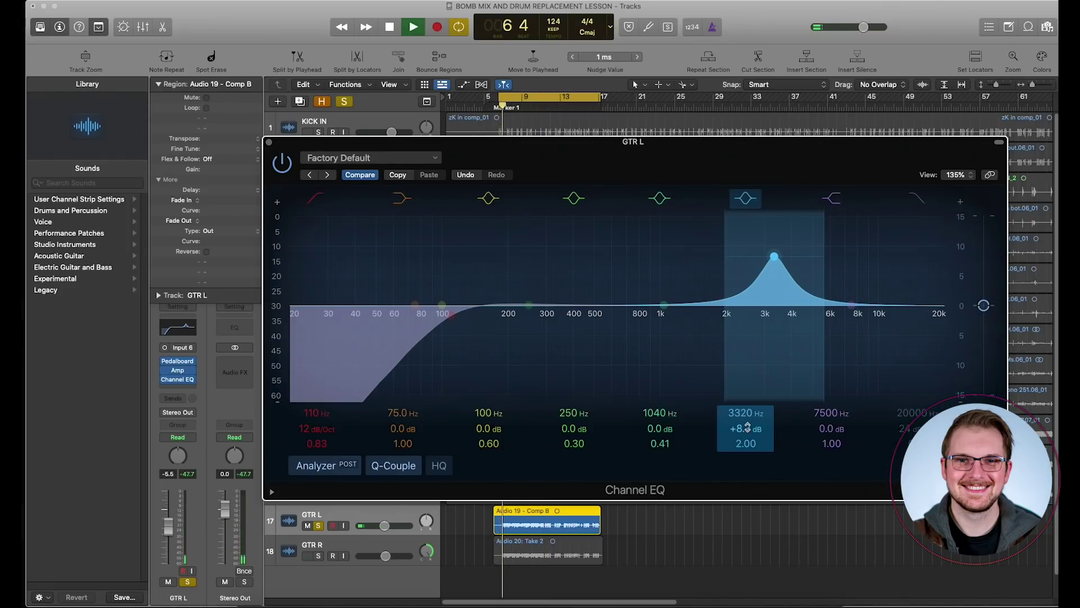
mouse_move(747, 427)
left_mouse_down()
mouse_move(747, 454)
mouse_move(747, 434)
left_mouse_up()
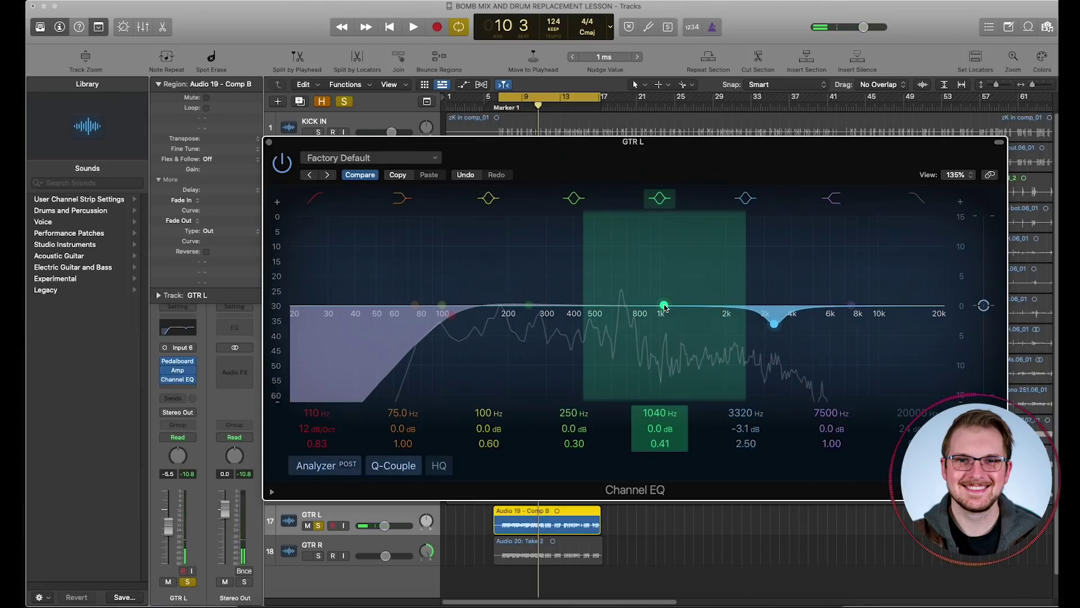
Step: During playback, turn the 1040 Hz band into a -5.5 dB cut at 4080 Hz with a Q of 3.80
key("space")
left_click_drag(662, 444, 662, 430)
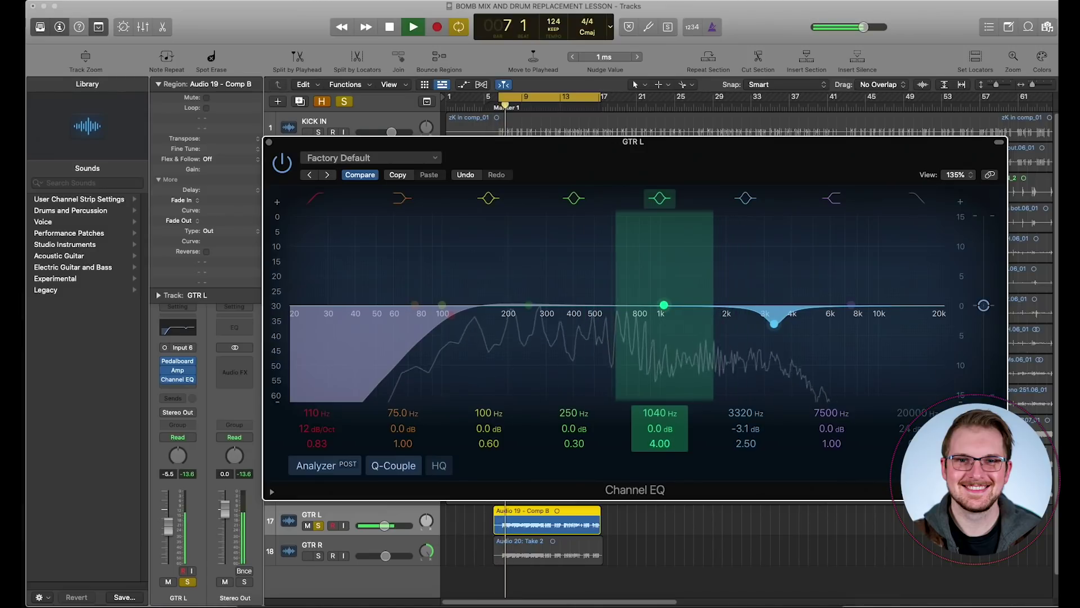
scroll(662, 430, "up", 15)
left_click_drag(662, 417, 662, 382)
mouse_move(661, 443)
left_mouse_down()
mouse_move(661, 433)
mouse_move(661, 459)
left_mouse_up()
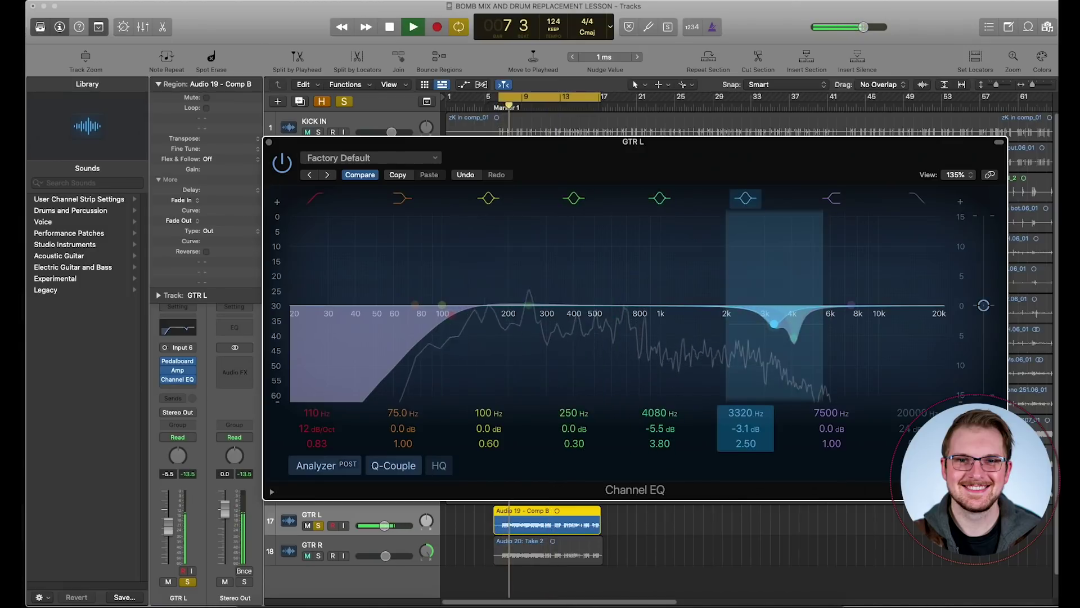
Step: Bypass and re-enable the Channel EQ to compare the guitar with and without both upper-mid cuts, and stop playback
left_click(276, 163)
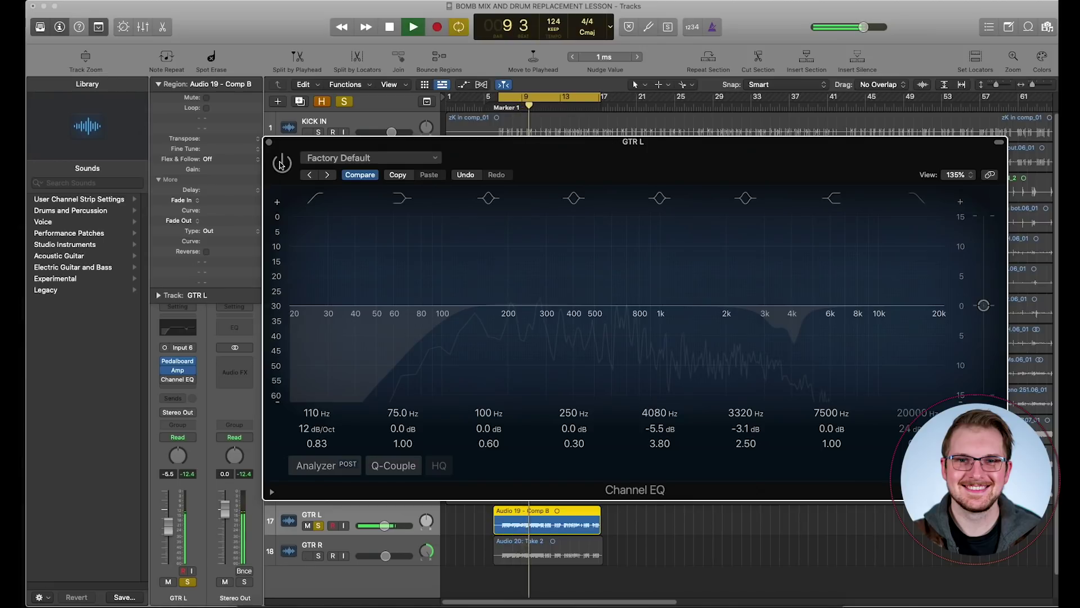
left_click(279, 164)
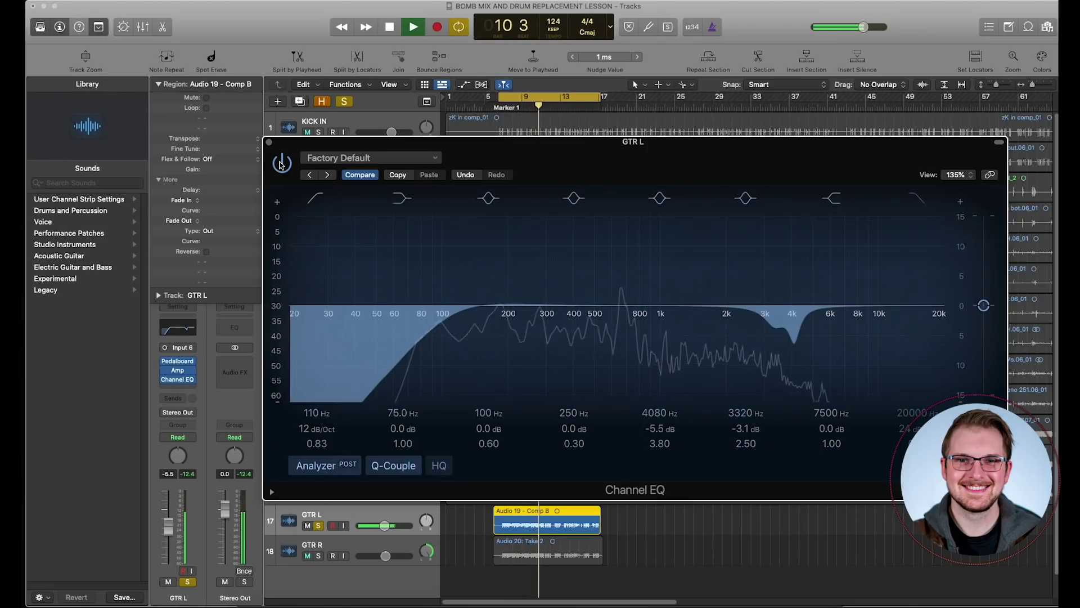
key("space")
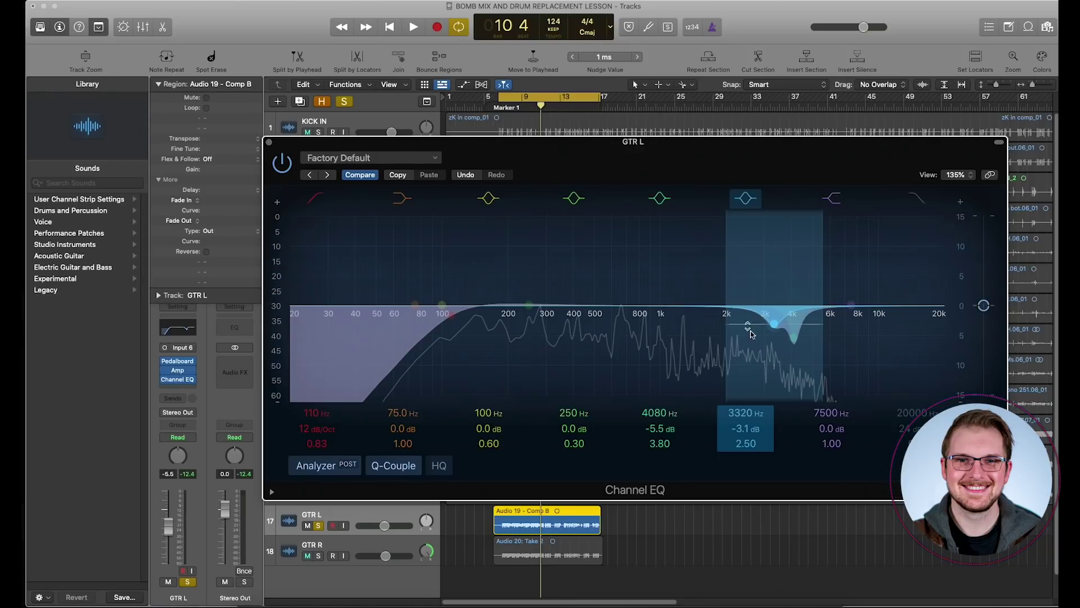
Step: Refine the 4080 Hz cut to -5.9 dB with Q 3.20, and the 3320 Hz cut to -3.6 dB with Q 1.90
key("space")
left_click_drag(657, 430, 657, 446)
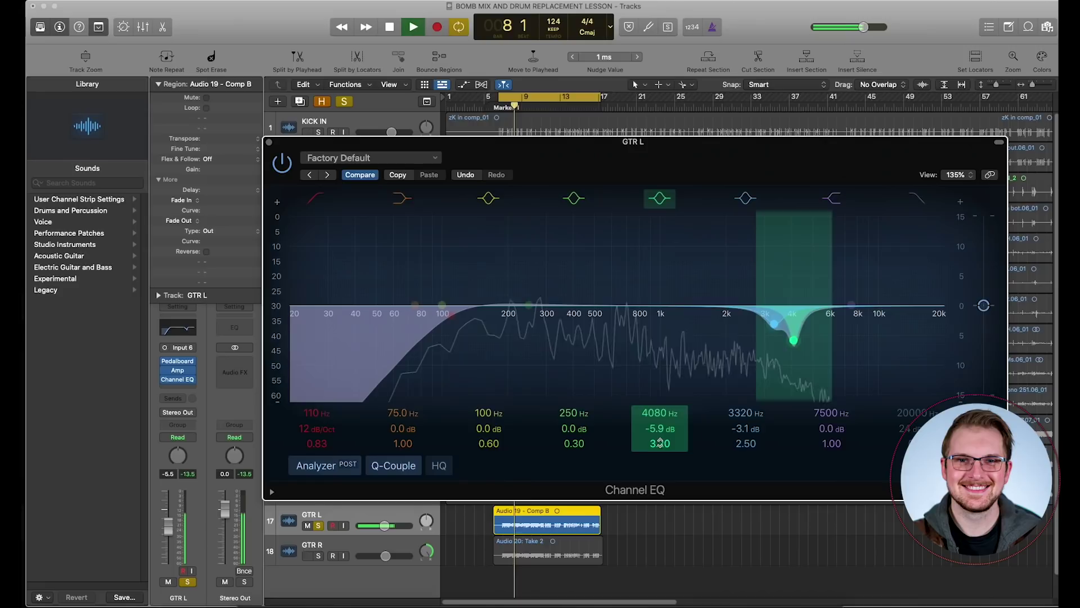
mouse_move(748, 429)
left_mouse_down()
mouse_move(761, 426)
mouse_move(754, 441)
left_mouse_up()
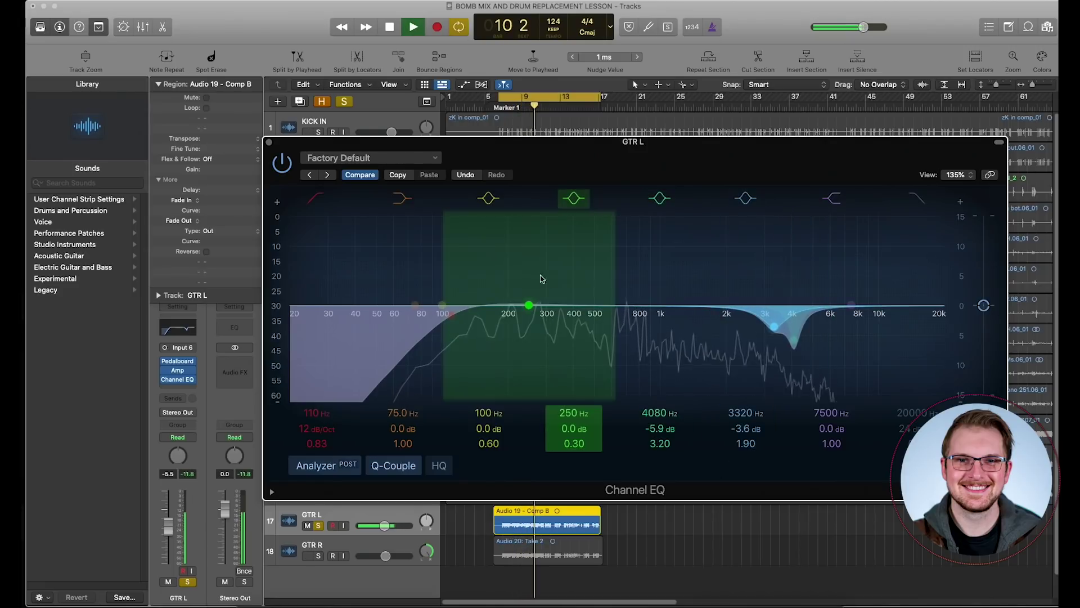
Step: Turn the 250 Hz band into a -2.6 dB cut at 378 Hz with a Q of 1.30
left_click_drag(531, 309, 577, 374)
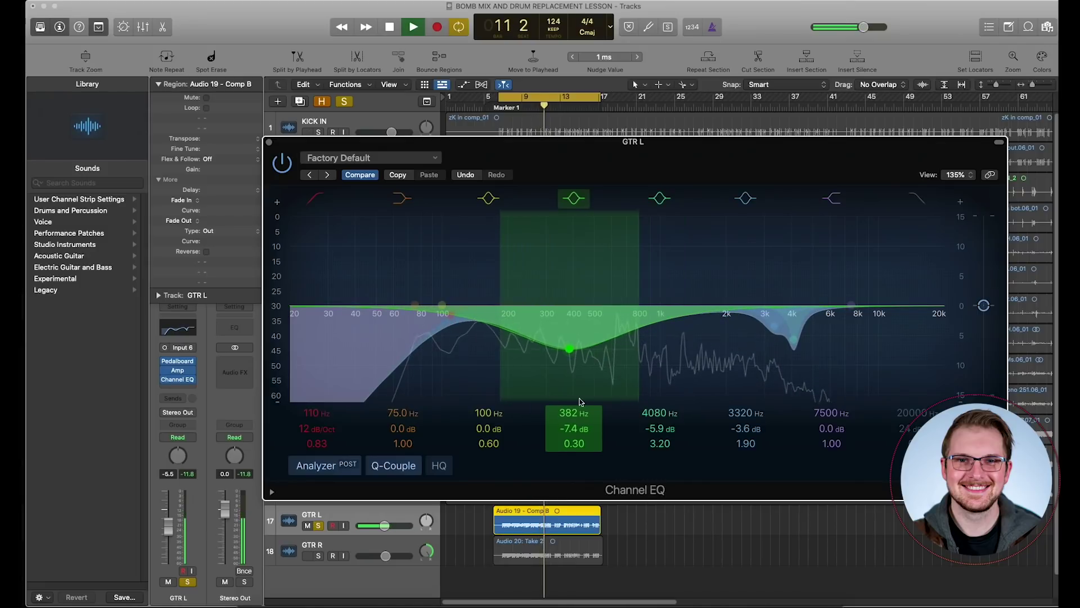
left_click_drag(582, 447, 575, 474)
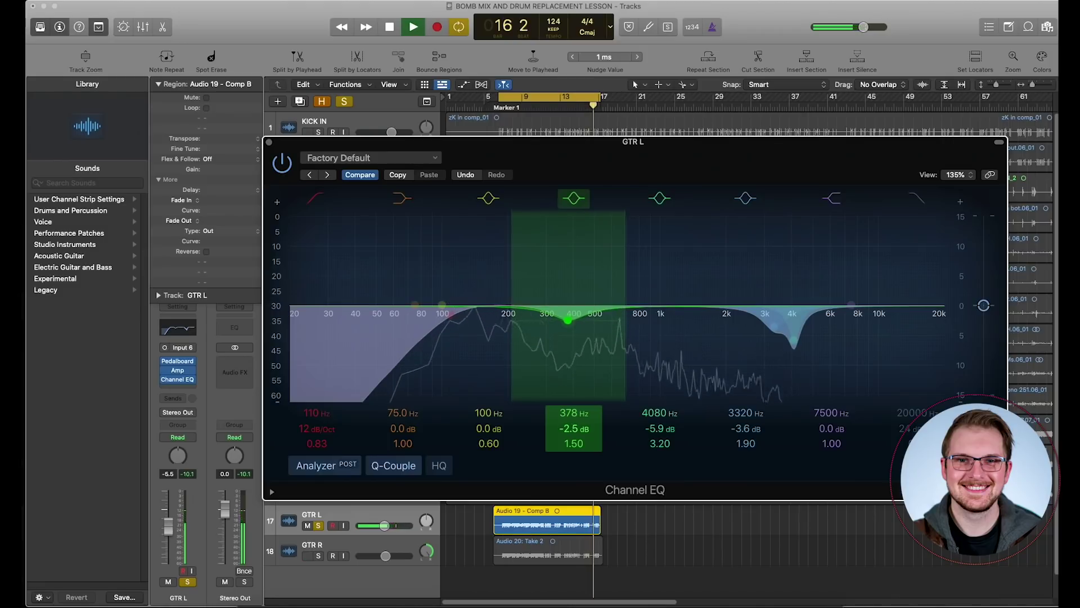
Step: Compare the complete EQ curve against the bypassed guitar sound, and stop playback and close the Channel EQ
left_click(283, 164)
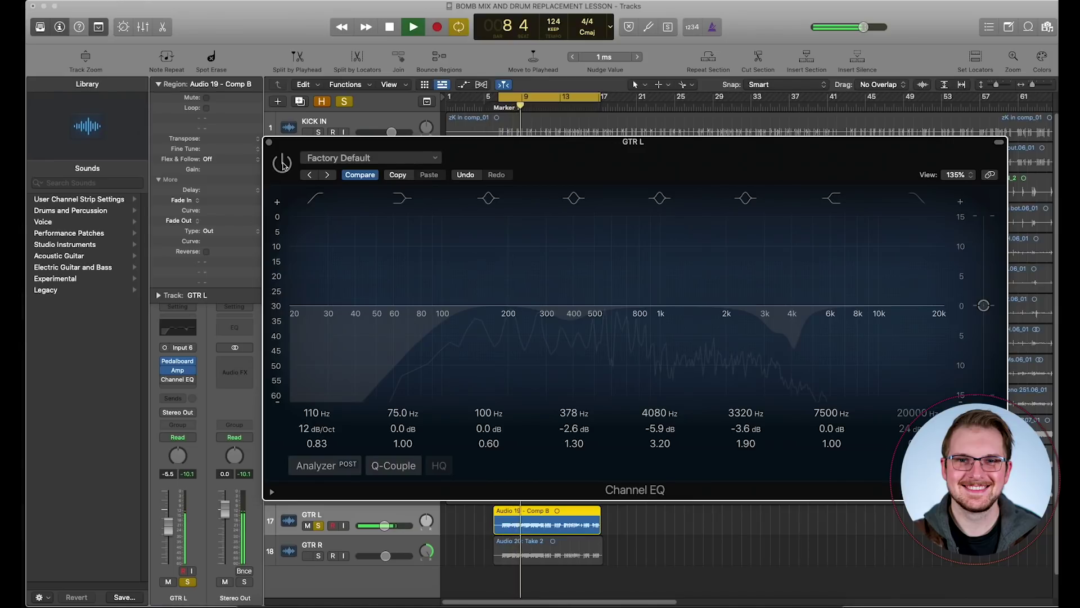
left_click(283, 163)
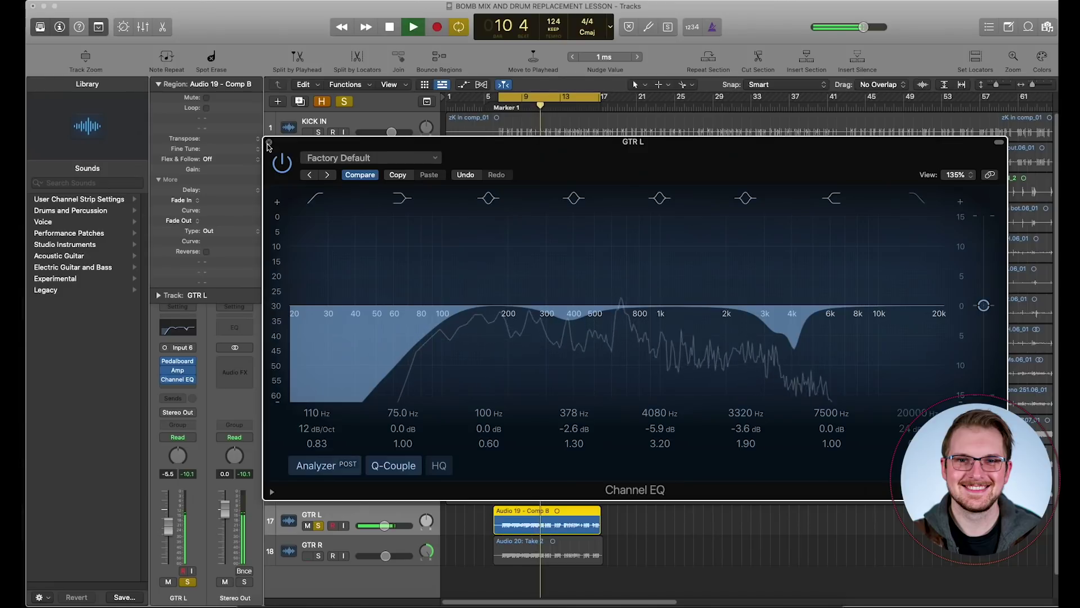
key("space")
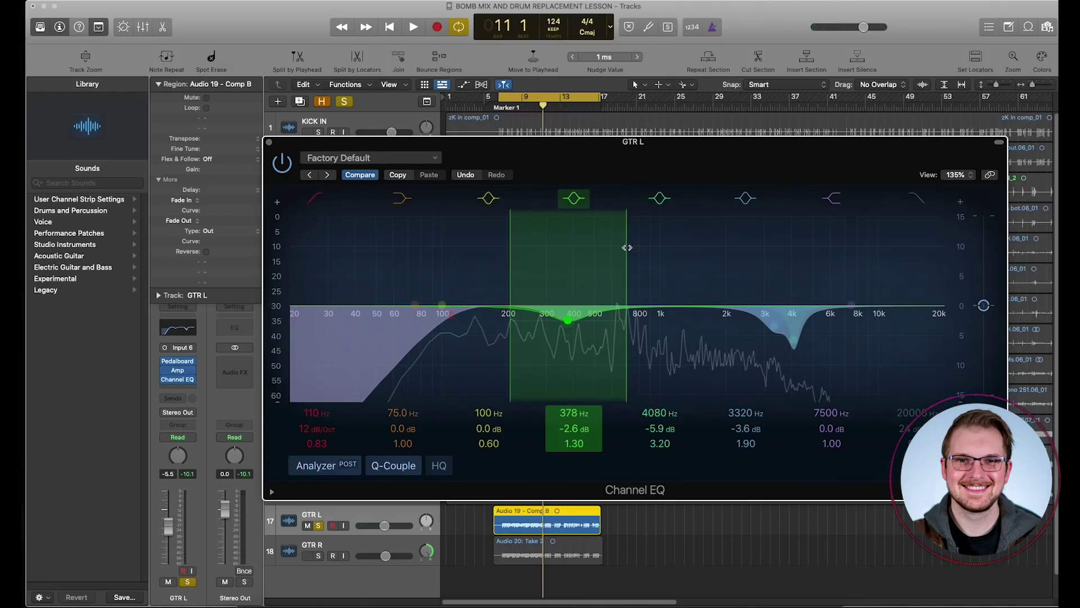
left_click(268, 142)
Step: Insert a Vintage Graphic EQ from the Vintage EQ Collection after GTR L's Channel EQ and reposition its window
mouse_move(174, 385)
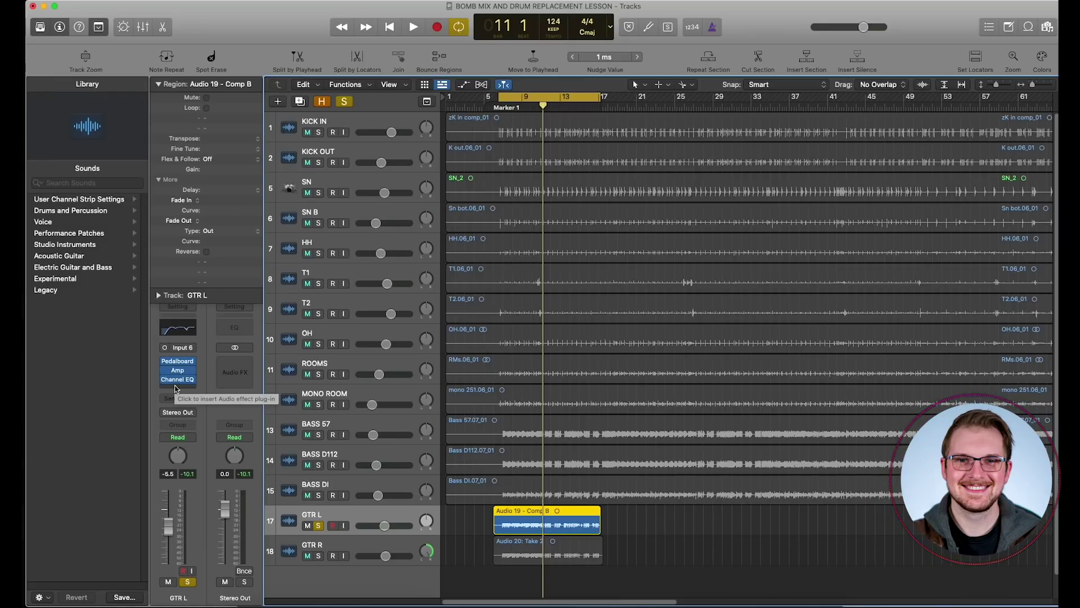
left_click(170, 396)
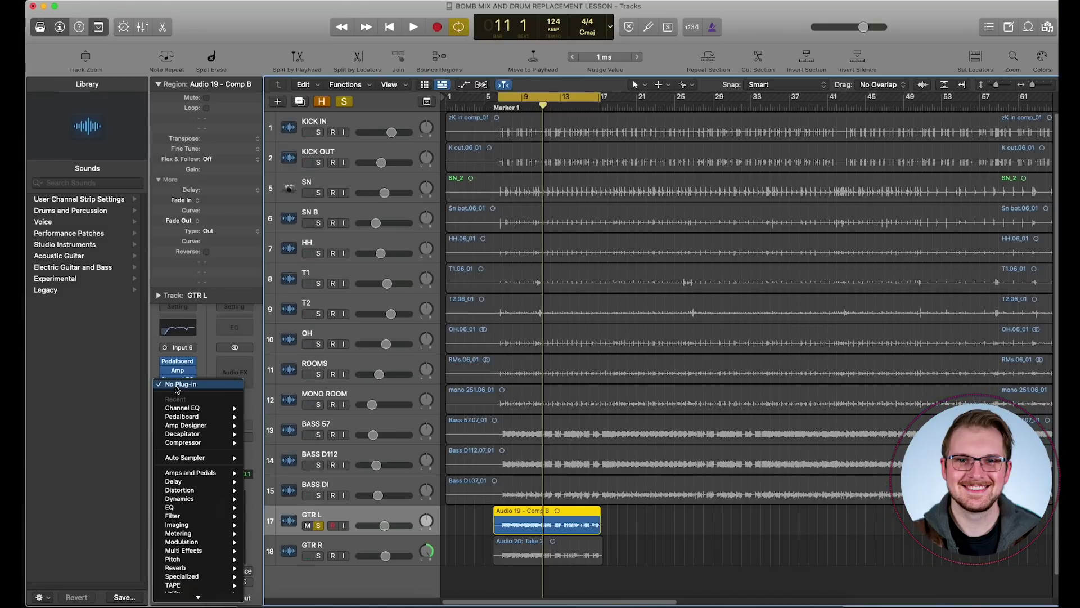
mouse_move(205, 472)
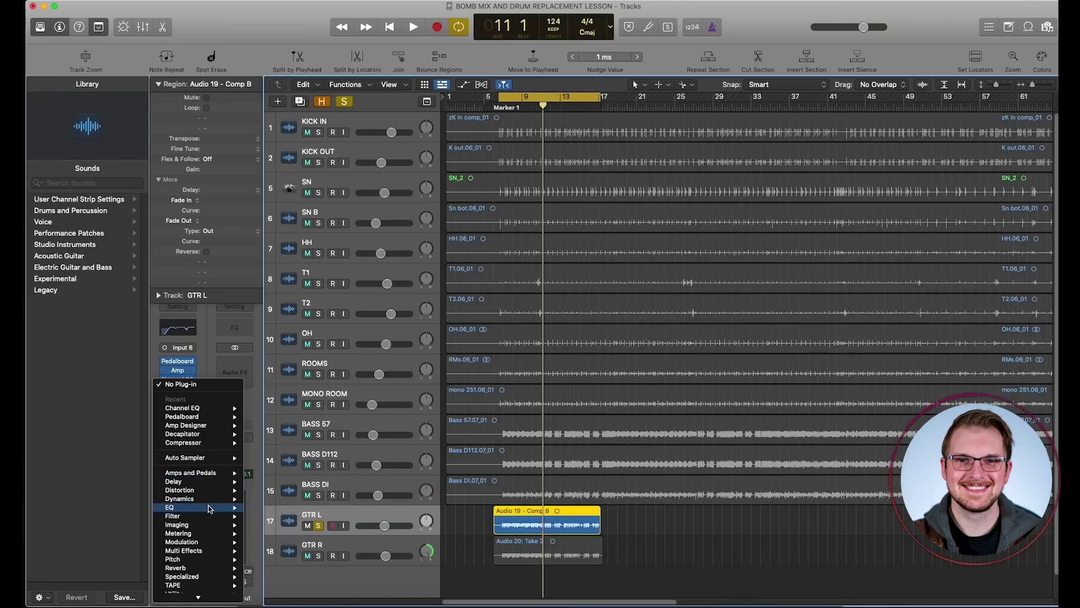
mouse_move(202, 507)
mouse_move(308, 598)
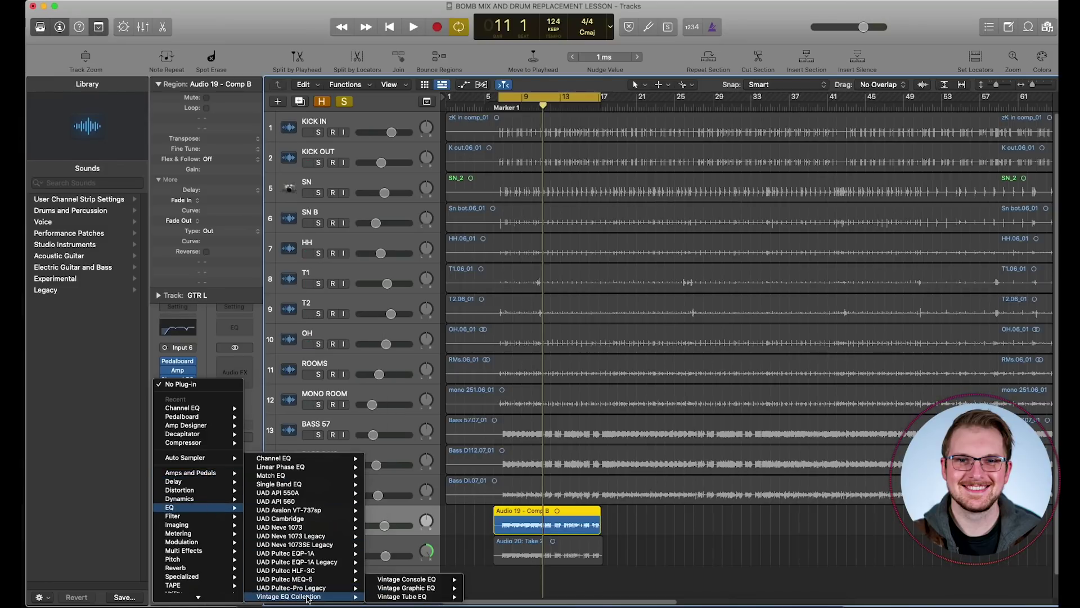
left_click(412, 589)
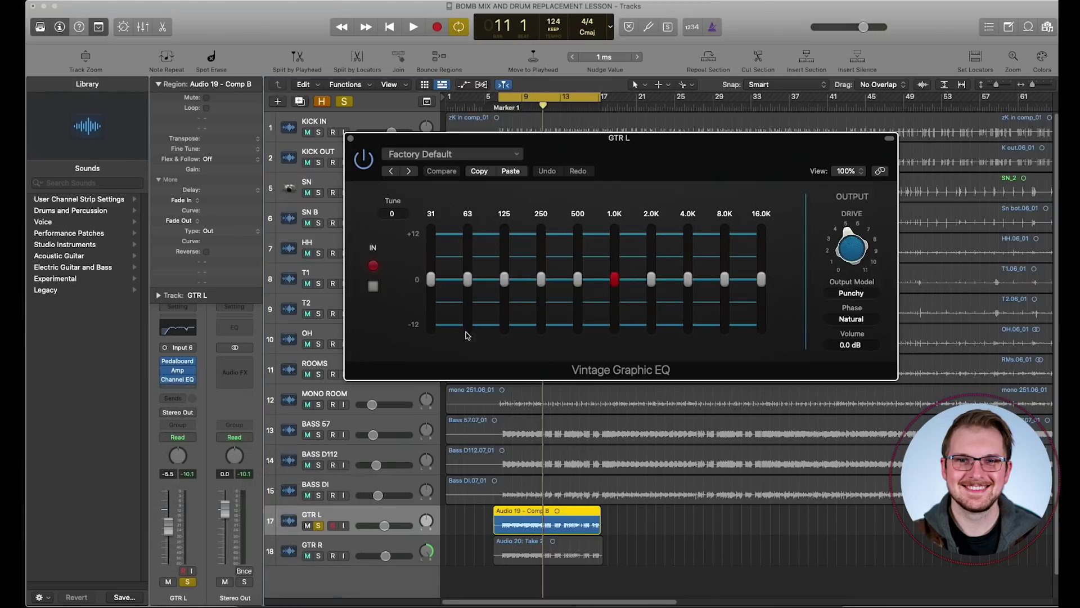
left_click_drag(623, 156, 705, 213)
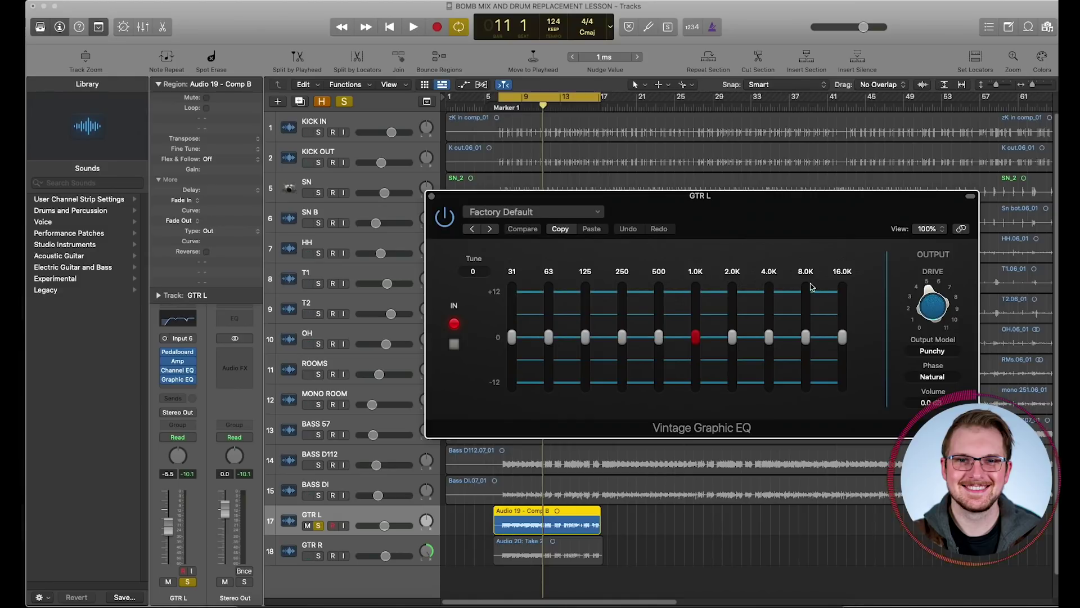
Step: Play the soloed guitar and compare it with the Vintage Graphic EQ bypassed and engaged
key("space")
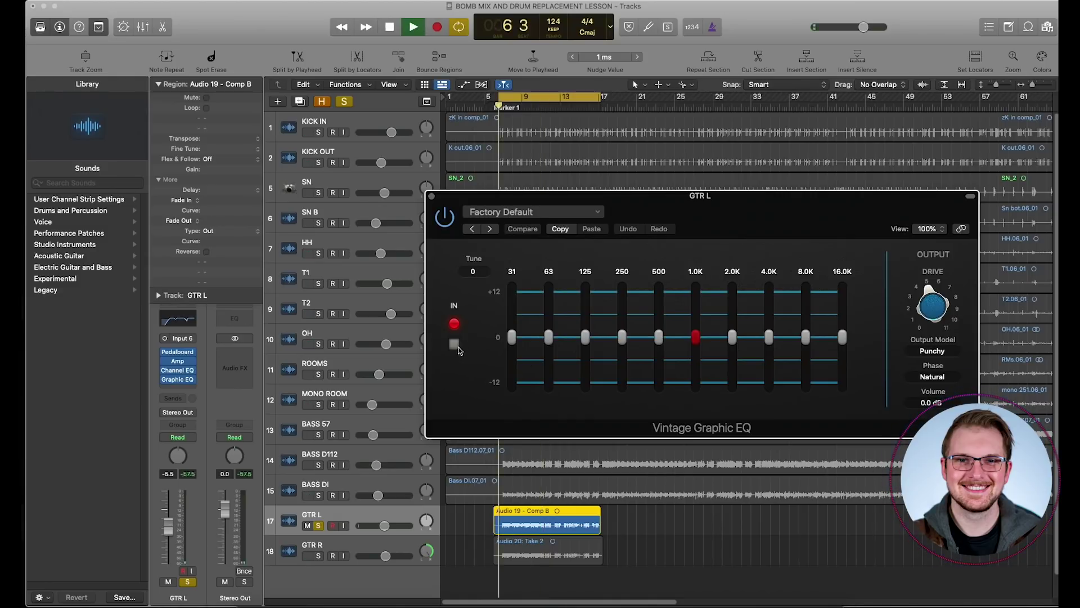
left_click(455, 345)
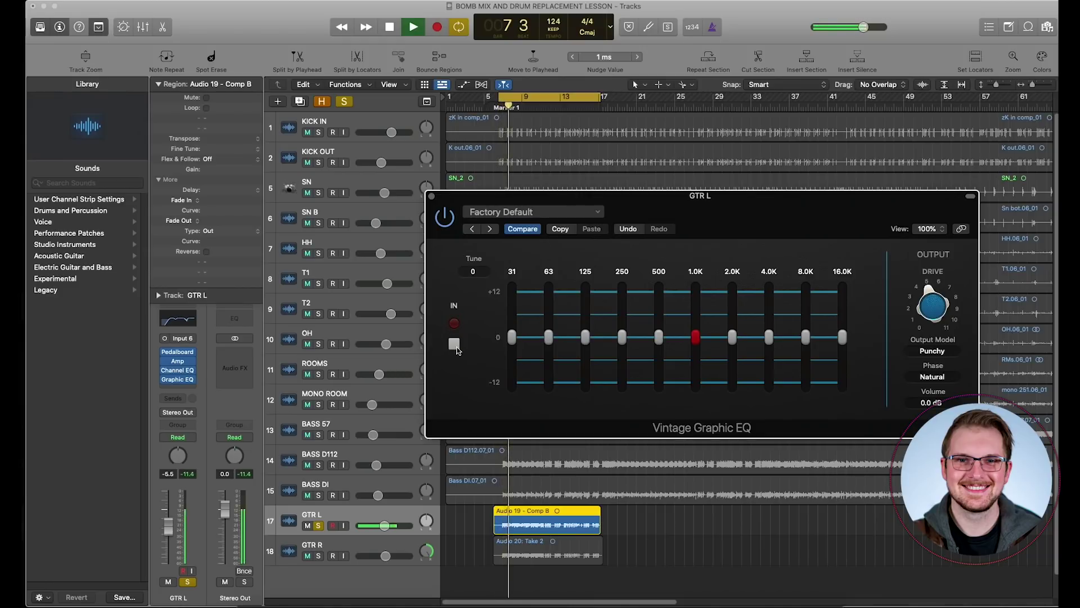
left_click(455, 345)
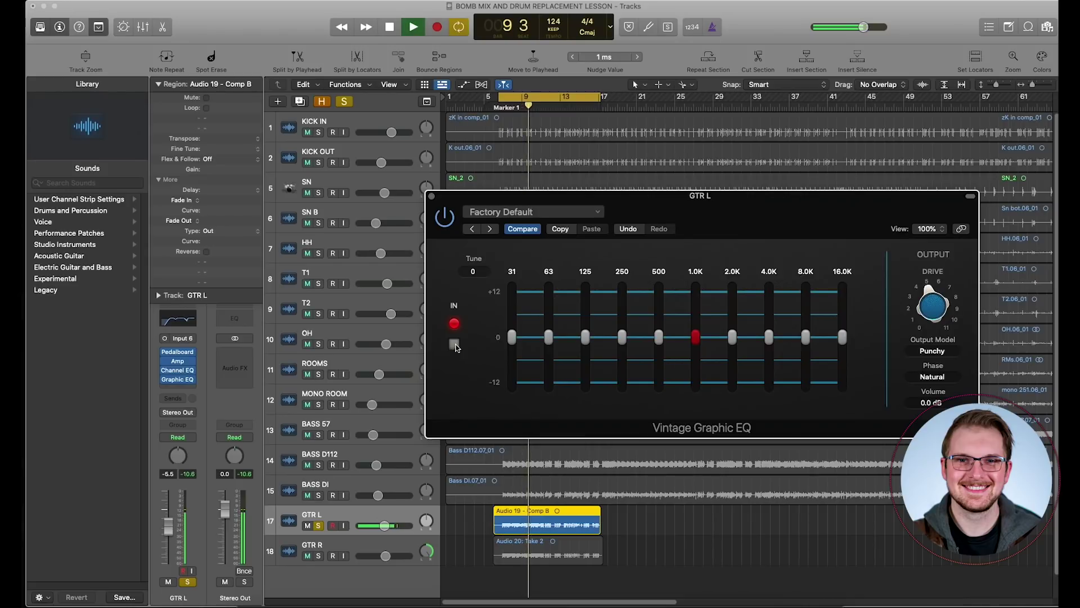
key("space")
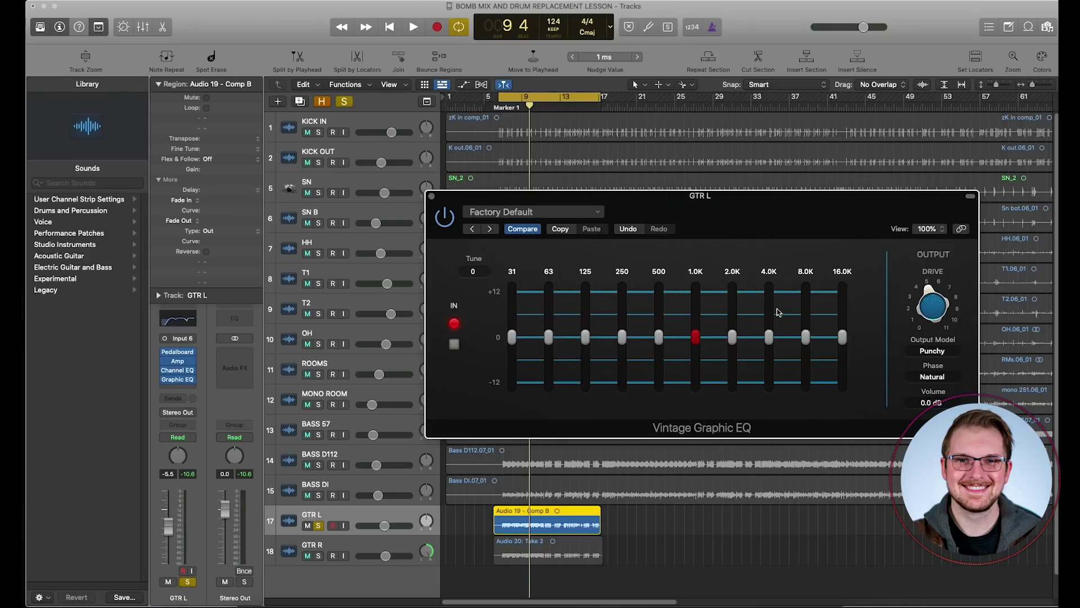
Step: During playback, boost the Vintage Graphic EQ's 8.0K band by 1.1 dB and 250 band by about 1.6 dB, and slightly raise 125, 1.0K and 2.0K
key("space")
left_click_drag(806, 338, 808, 336)
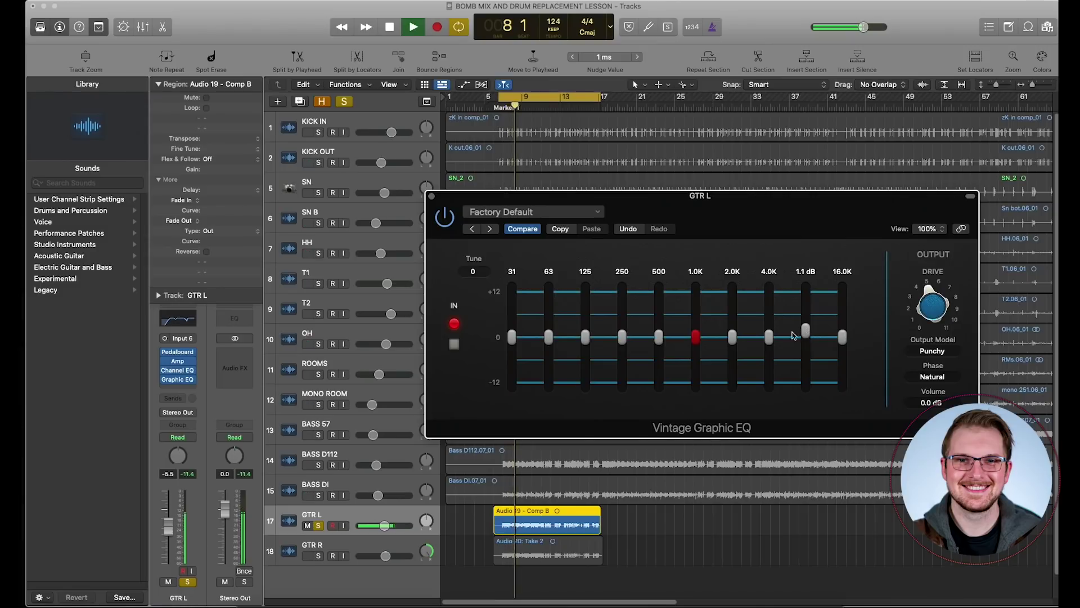
left_click_drag(734, 335, 735, 333)
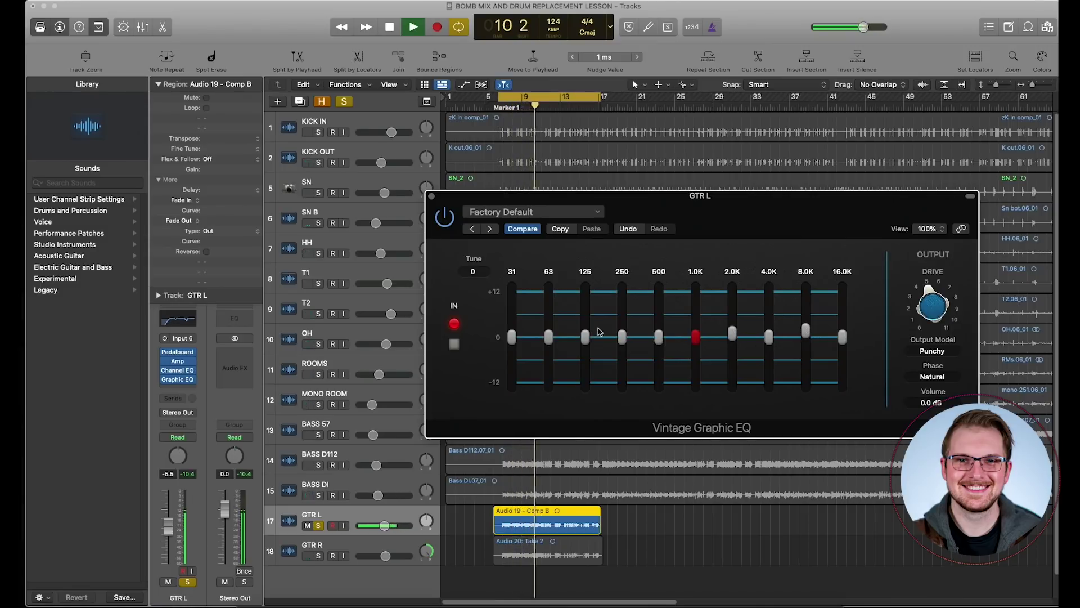
left_click_drag(583, 337, 586, 334)
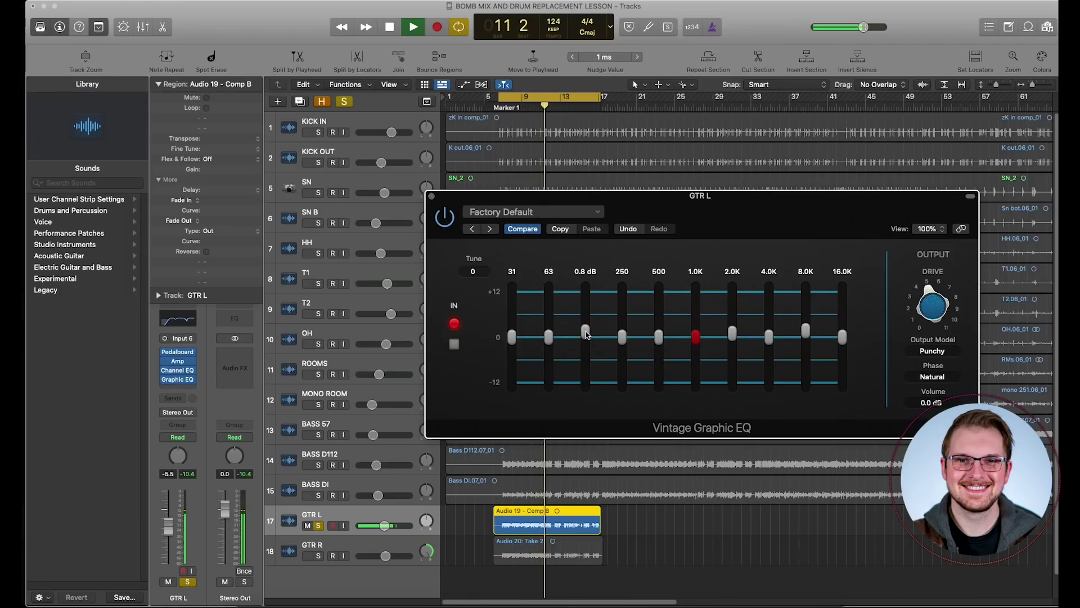
mouse_move(622, 338)
left_mouse_down()
mouse_move(622, 294)
mouse_move(625, 332)
left_mouse_up()
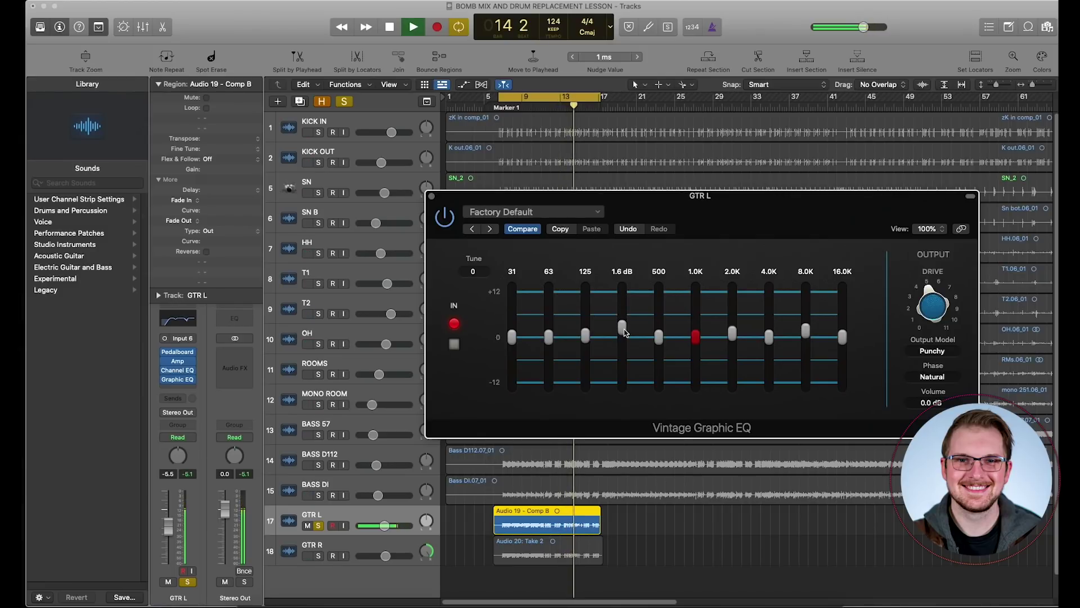
left_click_drag(692, 338, 696, 336)
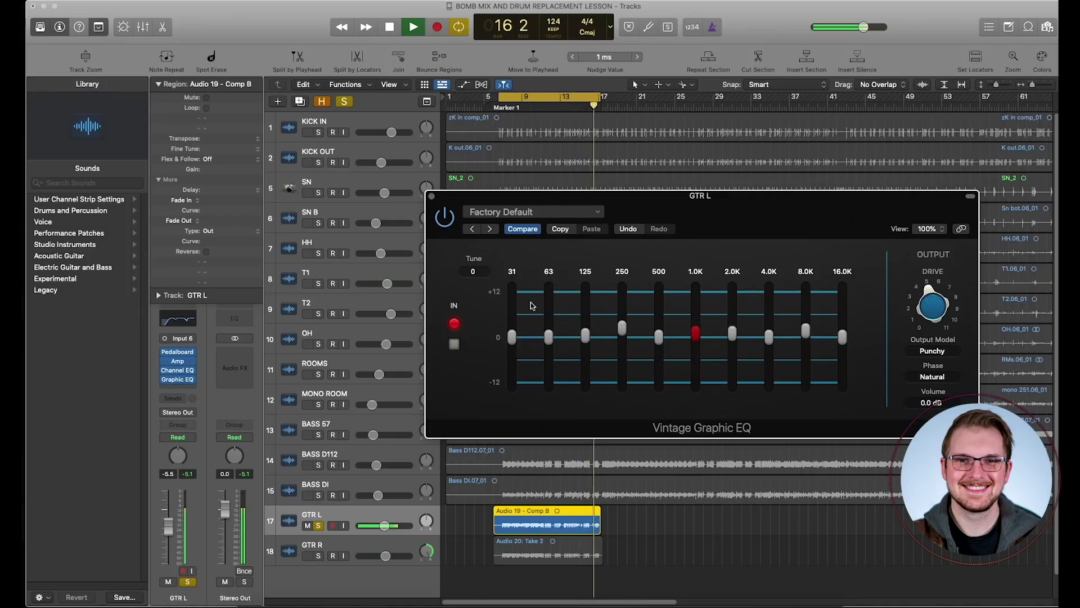
Step: Compare the boosted graphic EQ curve against the bypassed sound, and stop playback and close the Vintage Graphic EQ
left_click(454, 345)
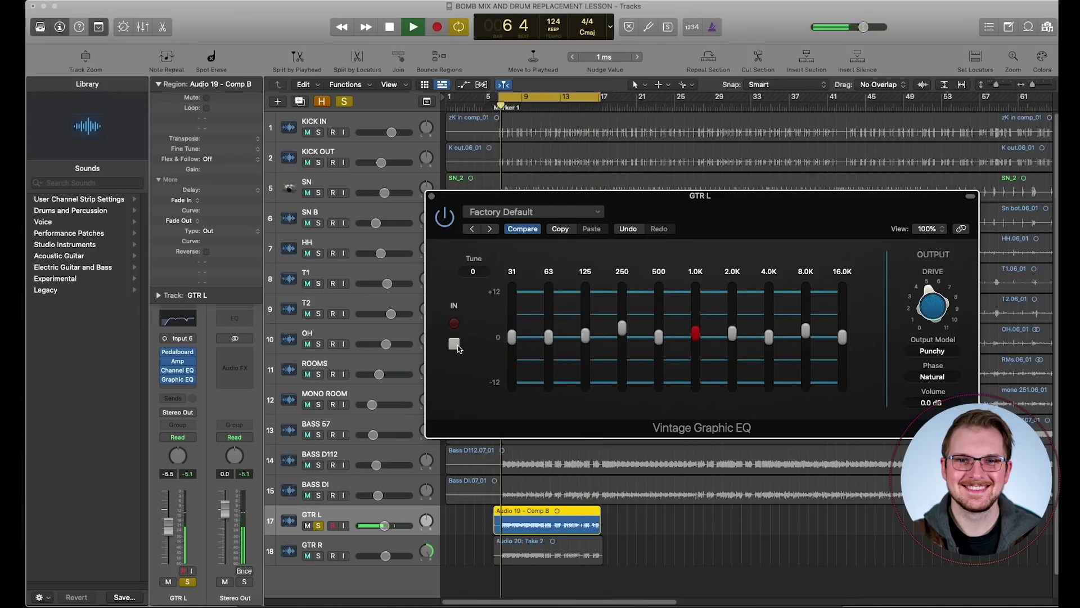
left_click(454, 344)
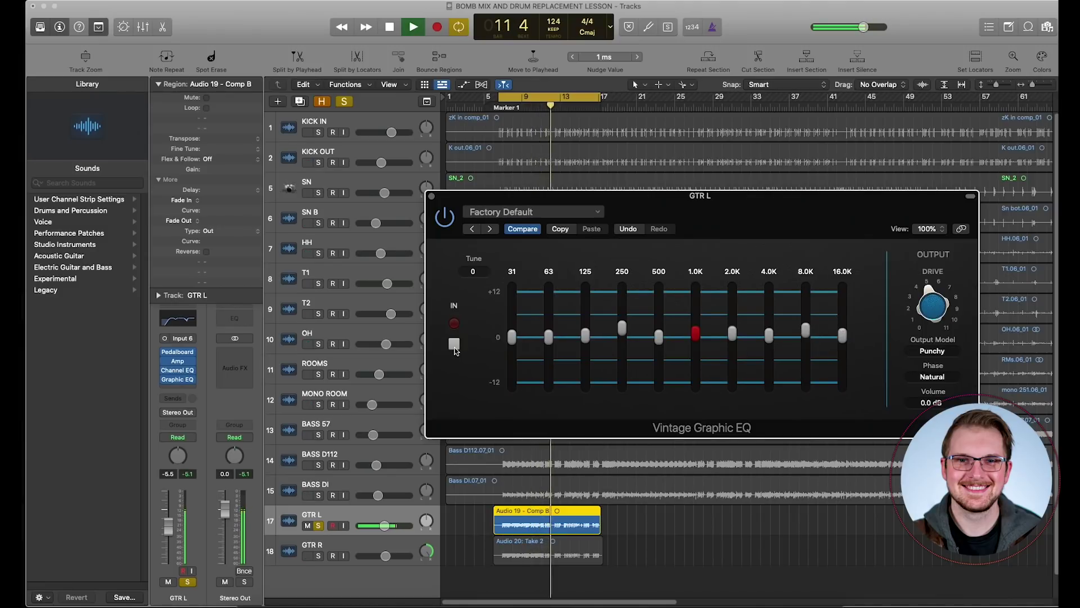
left_click(454, 343)
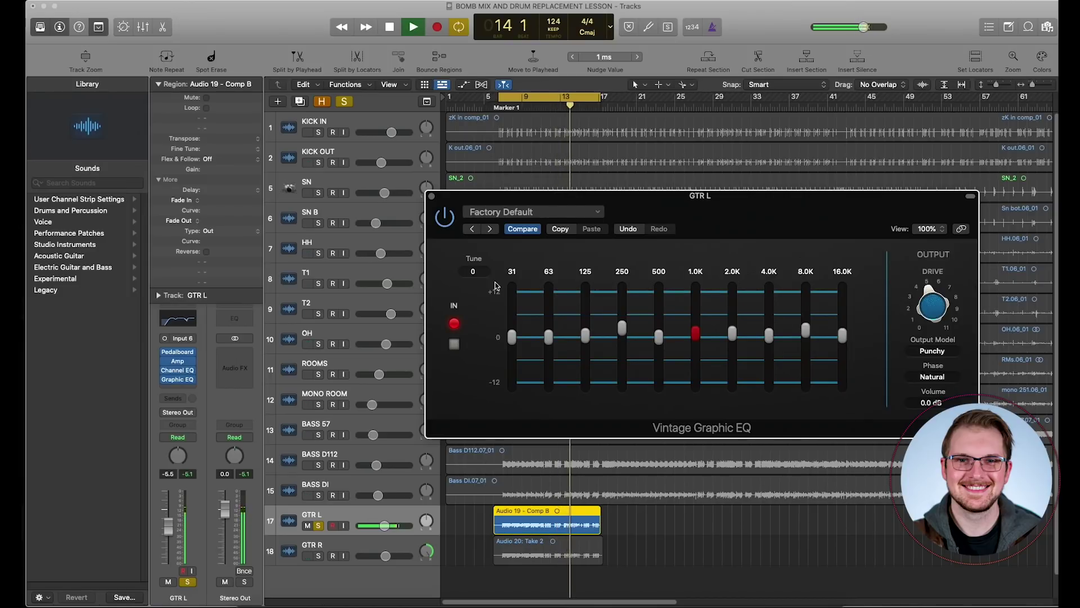
key("space")
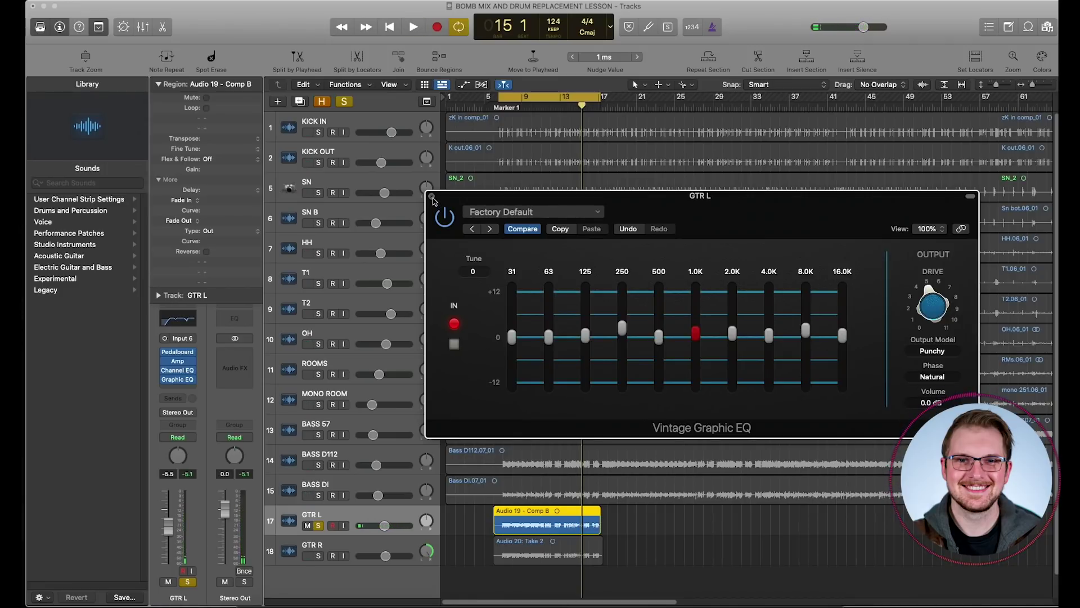
left_click(433, 198)
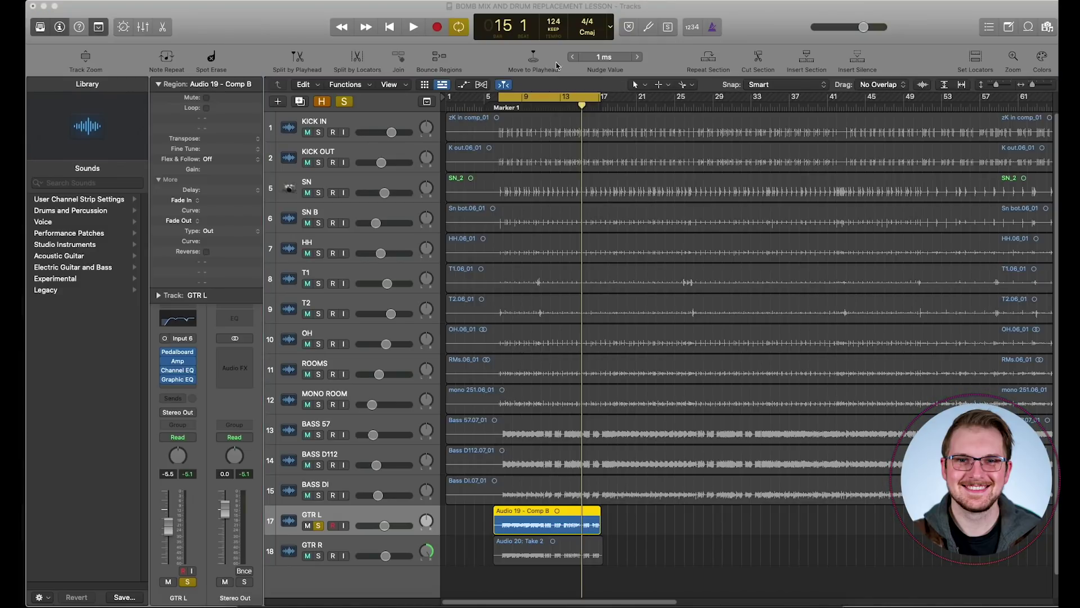
Step: In the Mixer, remove GTR R's Channel EQ and copy GTR L's Channel EQ and Vintage Graphic EQ onto GTR R
left_click_drag(461, 0, 417, 55)
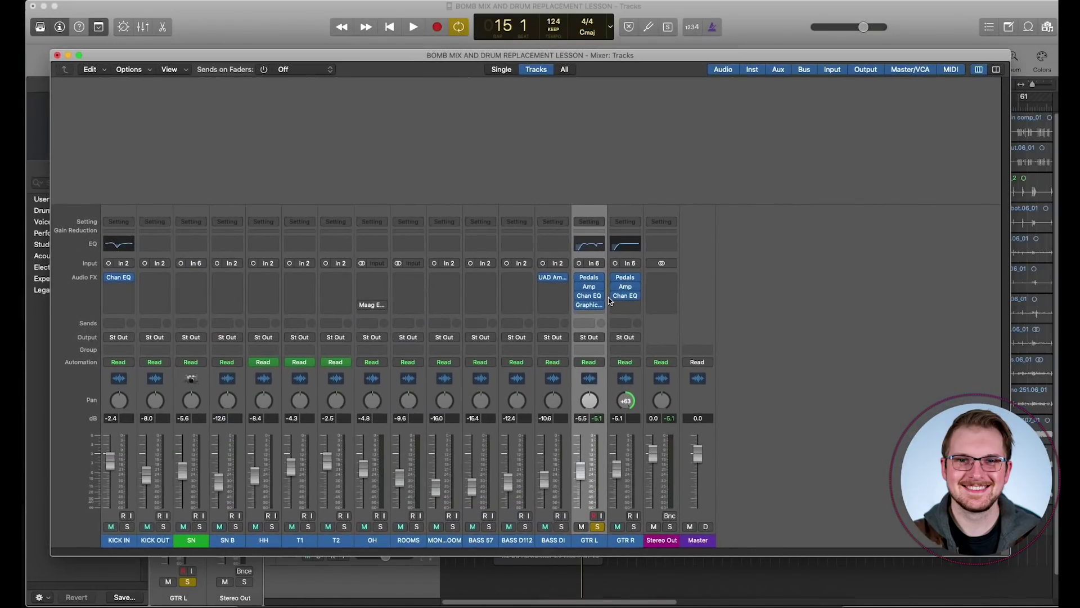
left_click(637, 297)
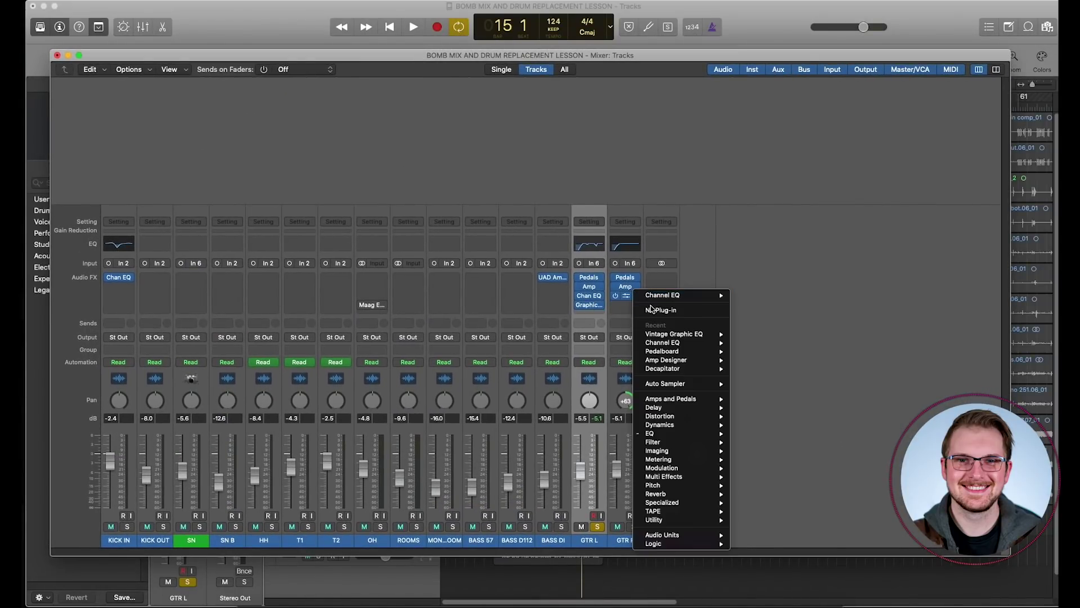
left_click(650, 308)
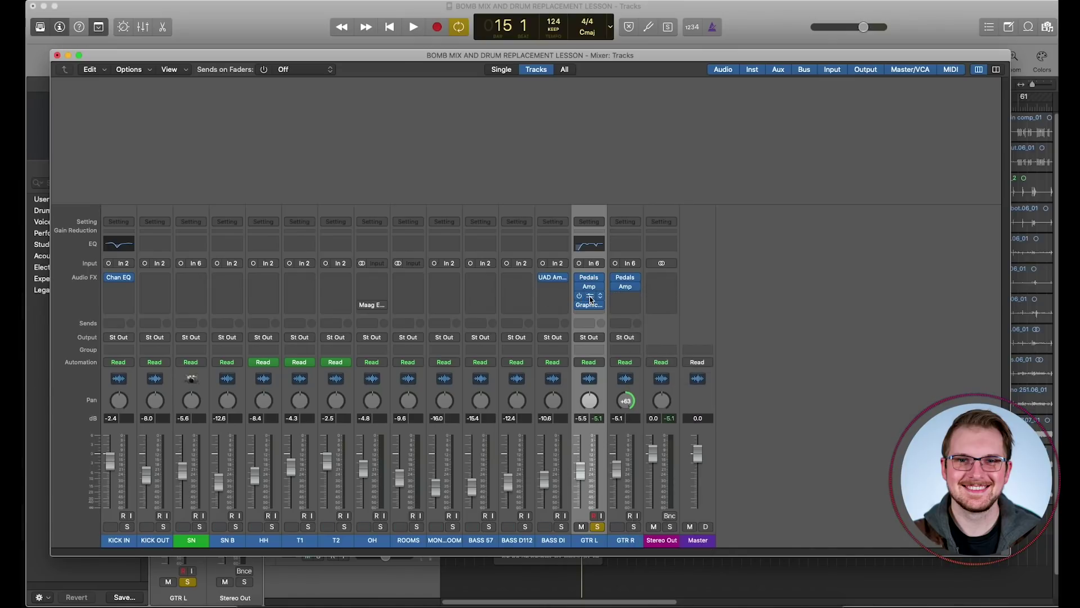
left_click_drag(591, 298, 617, 297)
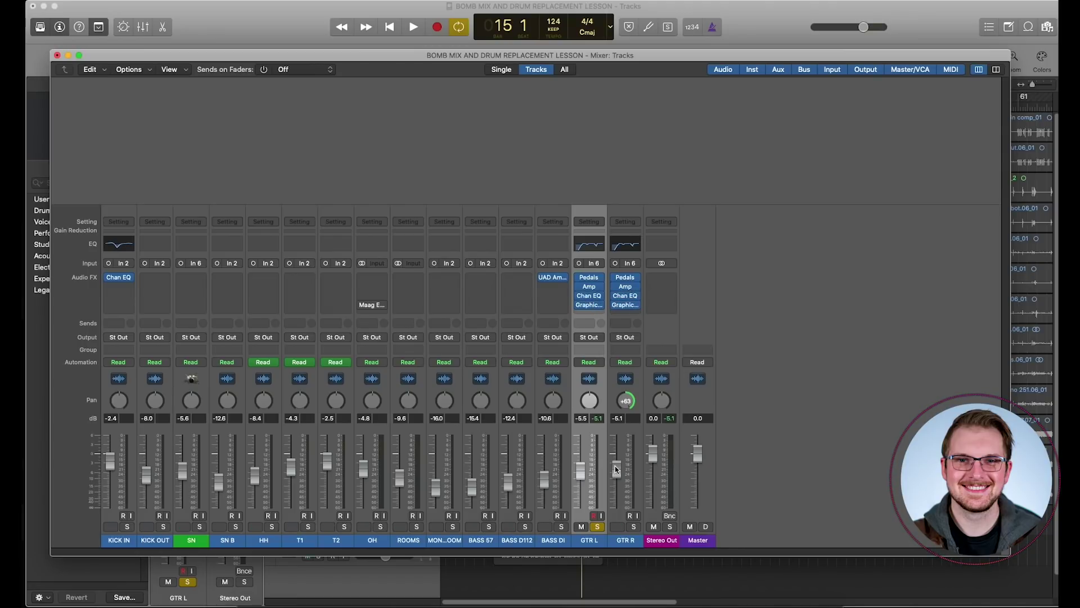
Step: Solo GTR R, set its fader to -5.8 dB, pan GTR L to -64, and audition both guitars together
left_click(635, 526)
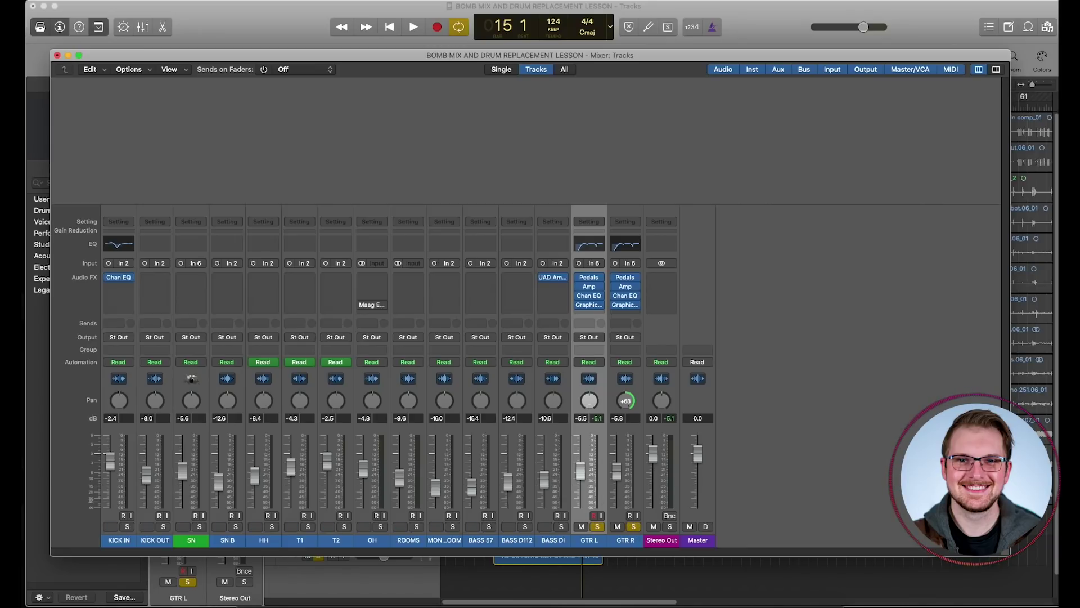
left_click_drag(536, 55, 543, 0)
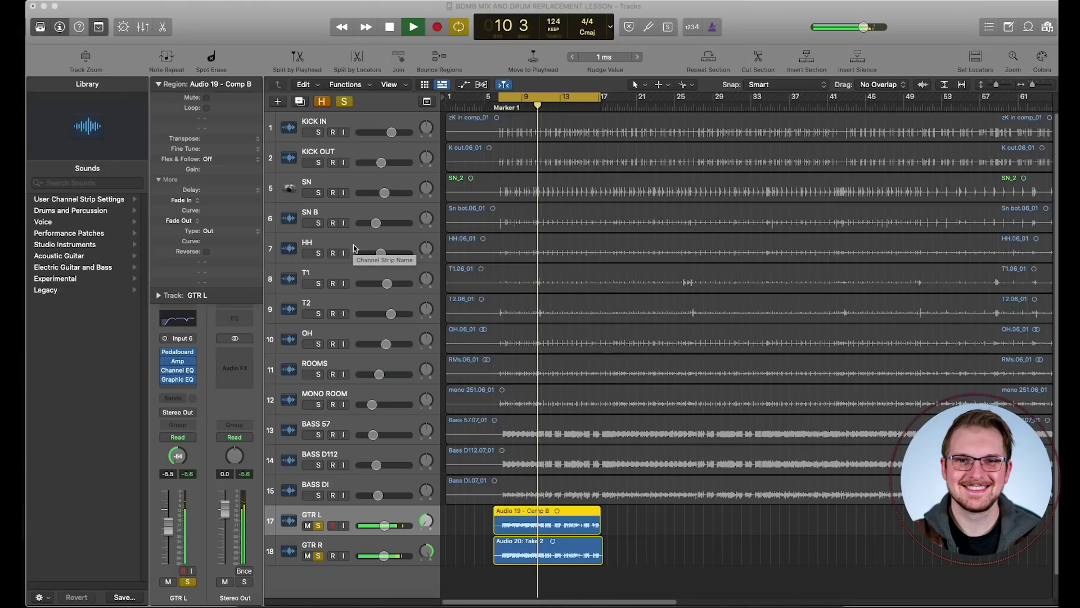
key("space")
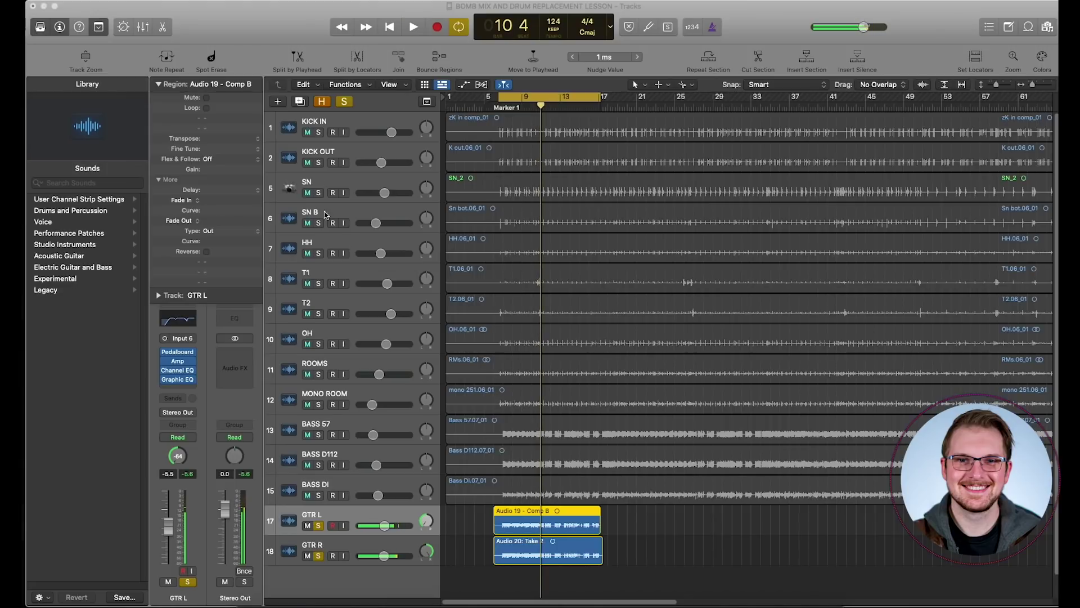
Step: Clear all solos, play the full mix, and lower the GTR L and GTR R volumes slightly together
left_click(343, 102)
key("space")
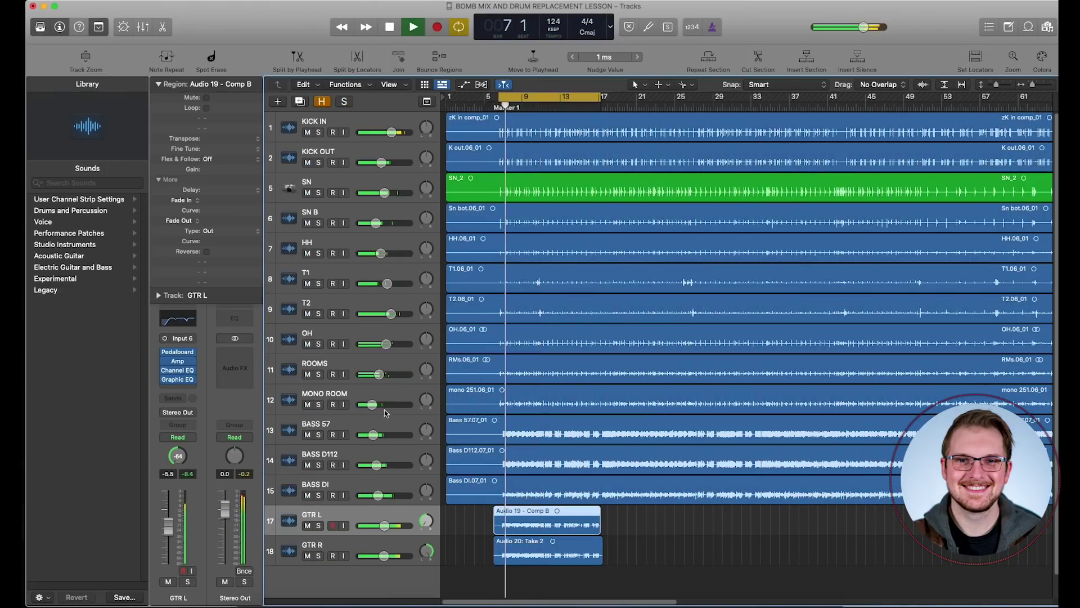
left_click(372, 544, "shift")
left_click_drag(385, 526, 383, 525)
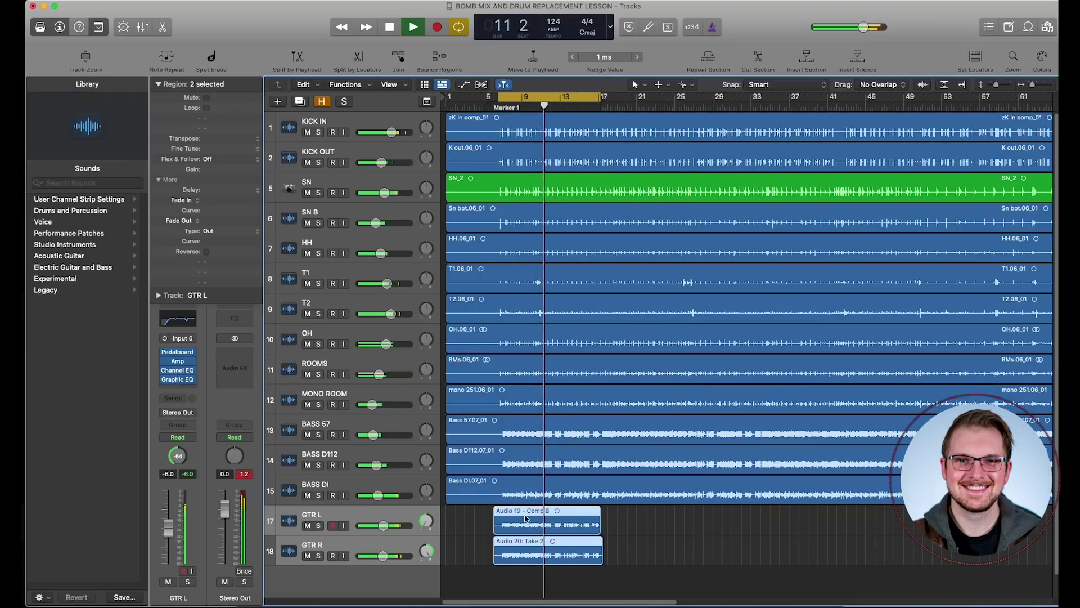
left_click_drag(383, 525, 381, 525)
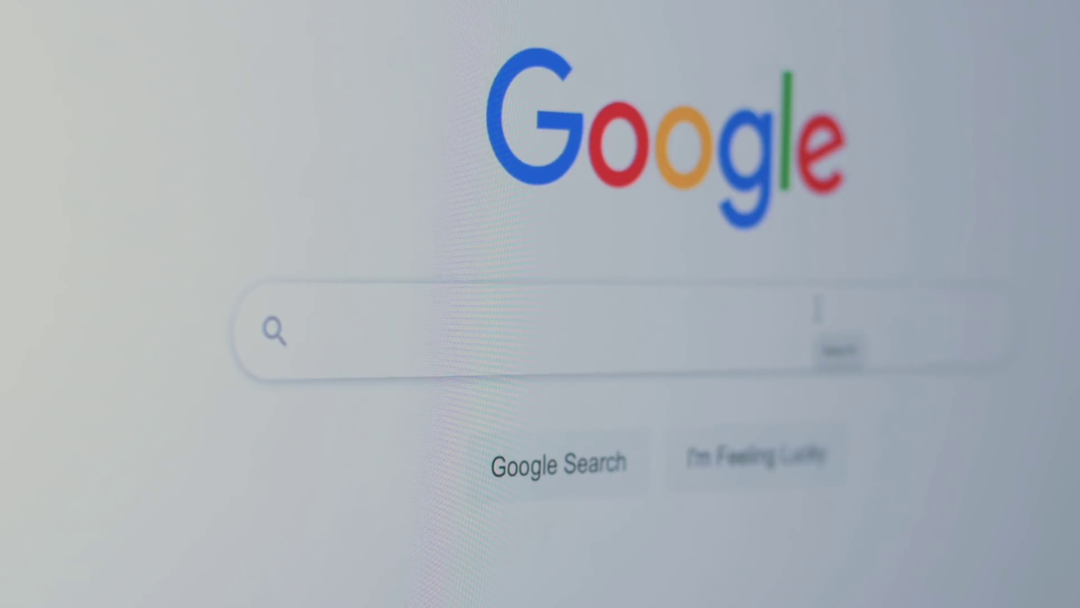
Step: Switch to a web browser, search Google for "factory underground tech", and examine the school site's courses, testimonials and facility sections
type("factory underground ")
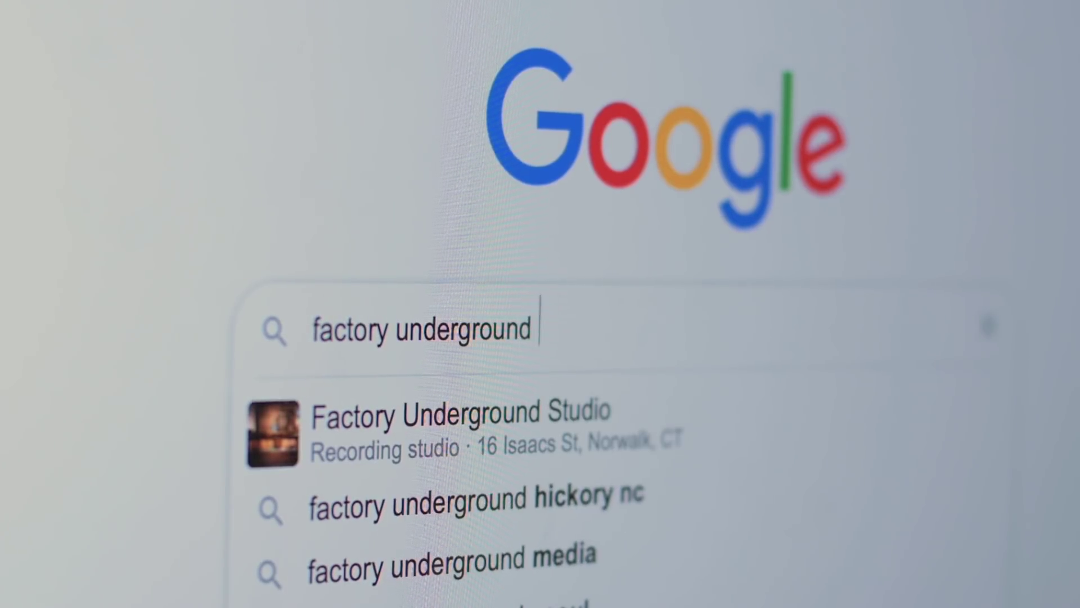
type("tech")
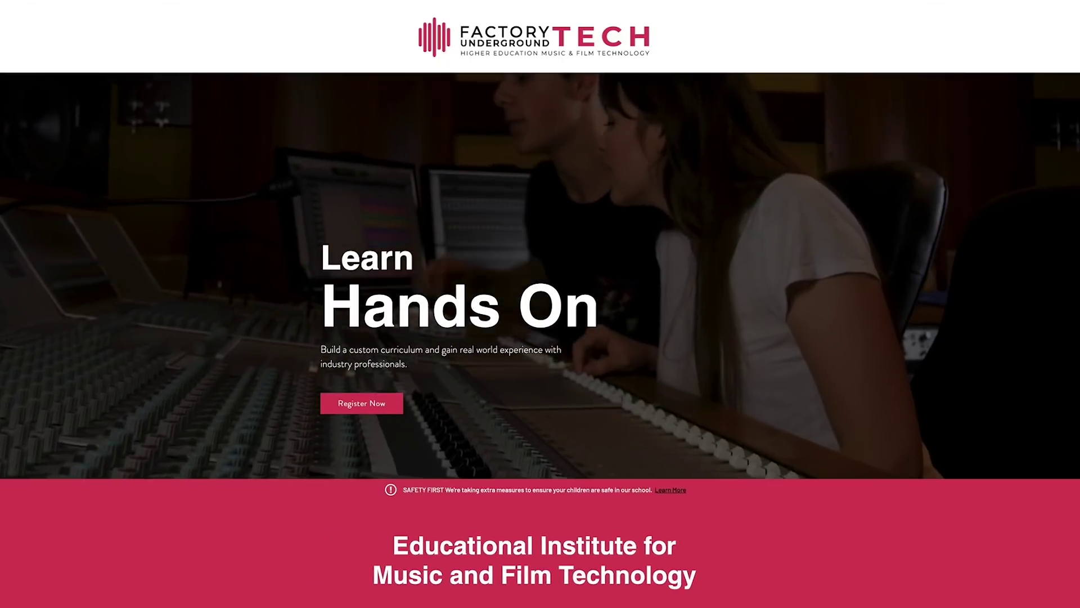
scroll(540, 338, "down", 2)
scroll(540, 304, "down", 10)
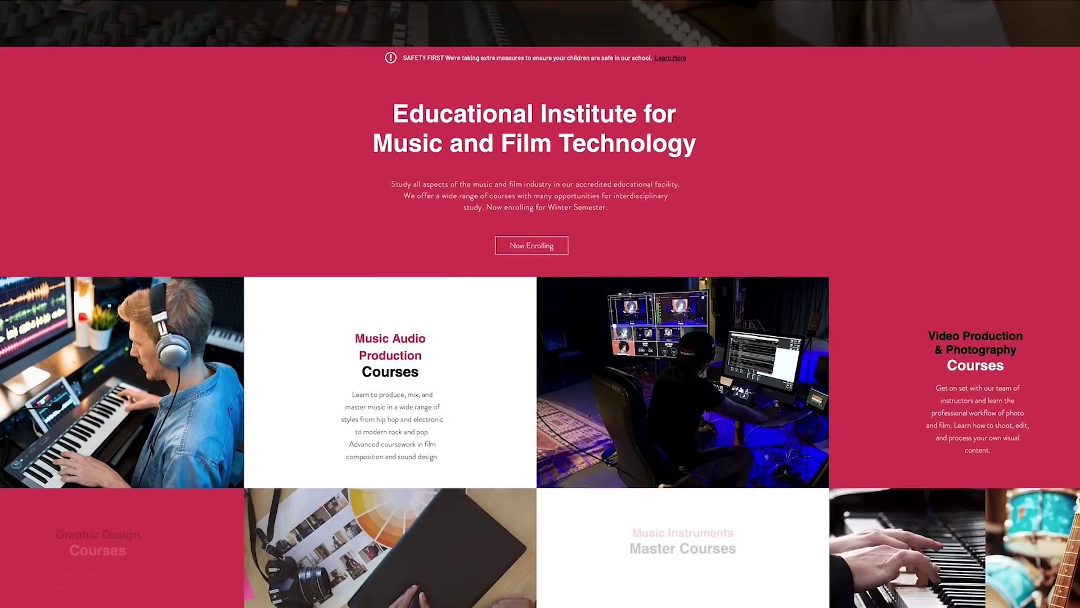
scroll(540, 304, "down", 9)
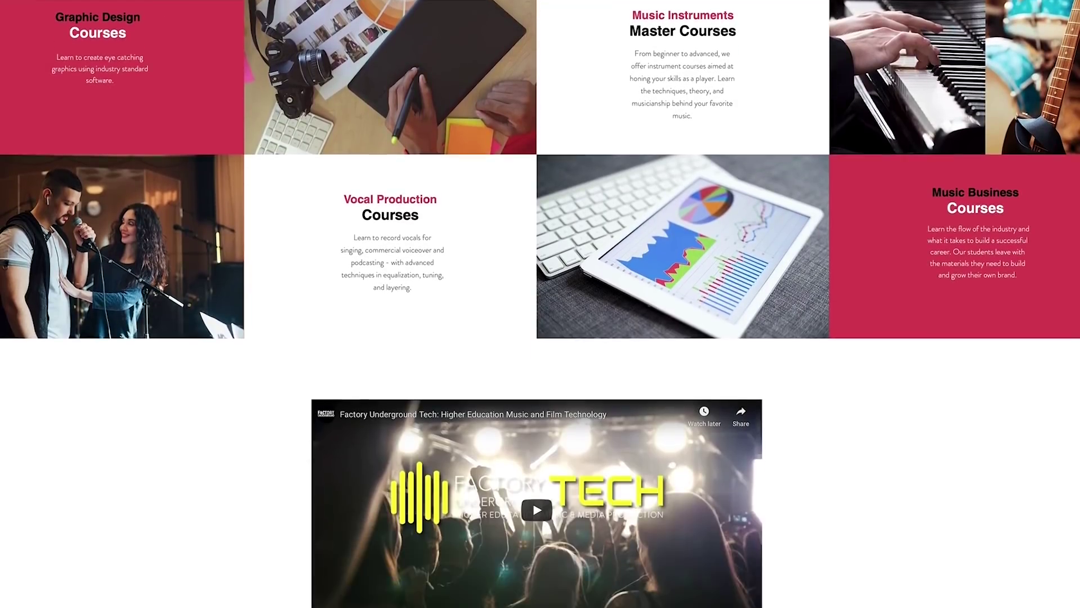
scroll(540, 304, "down", 8)
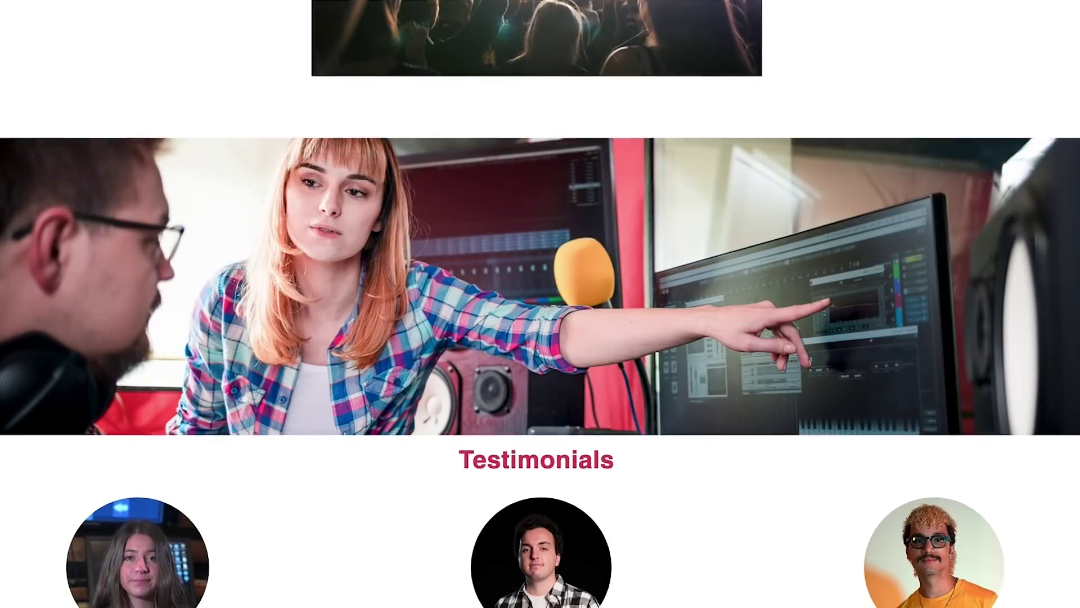
scroll(540, 304, "down", 8)
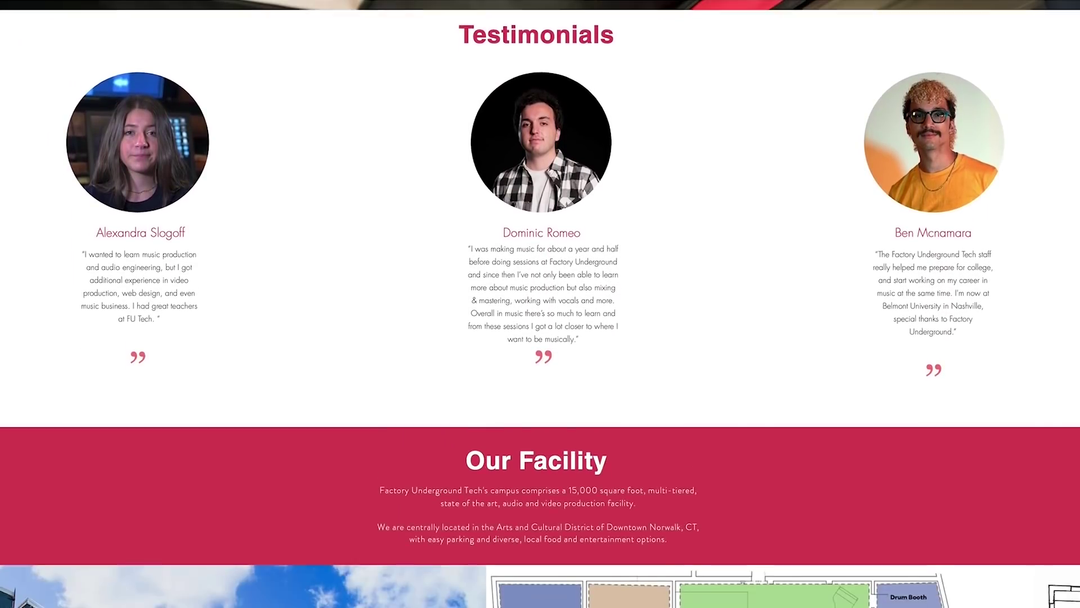
scroll(541, 303, "down", 9)
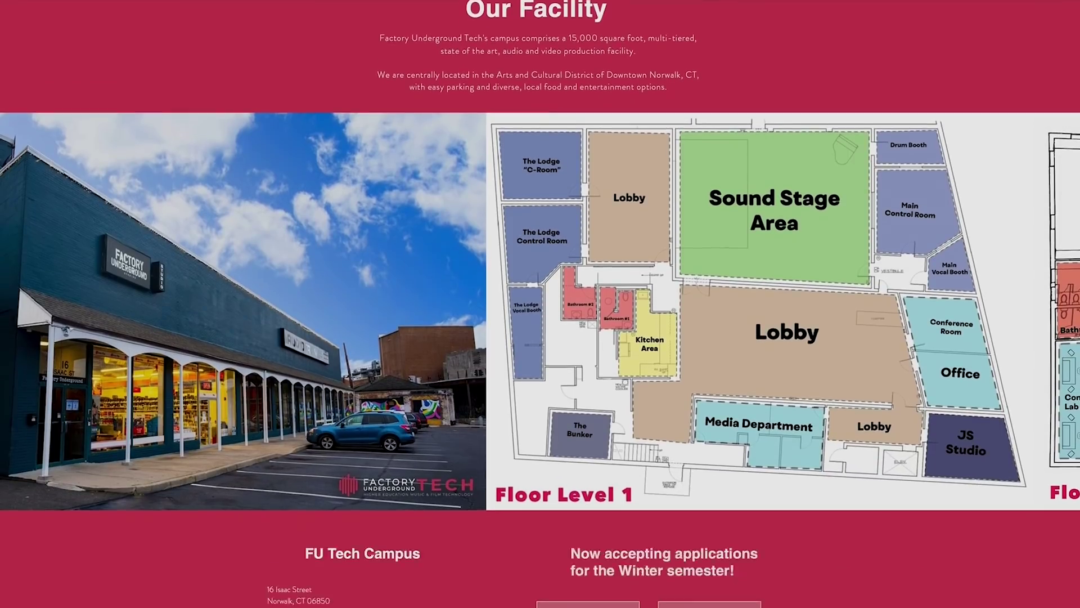